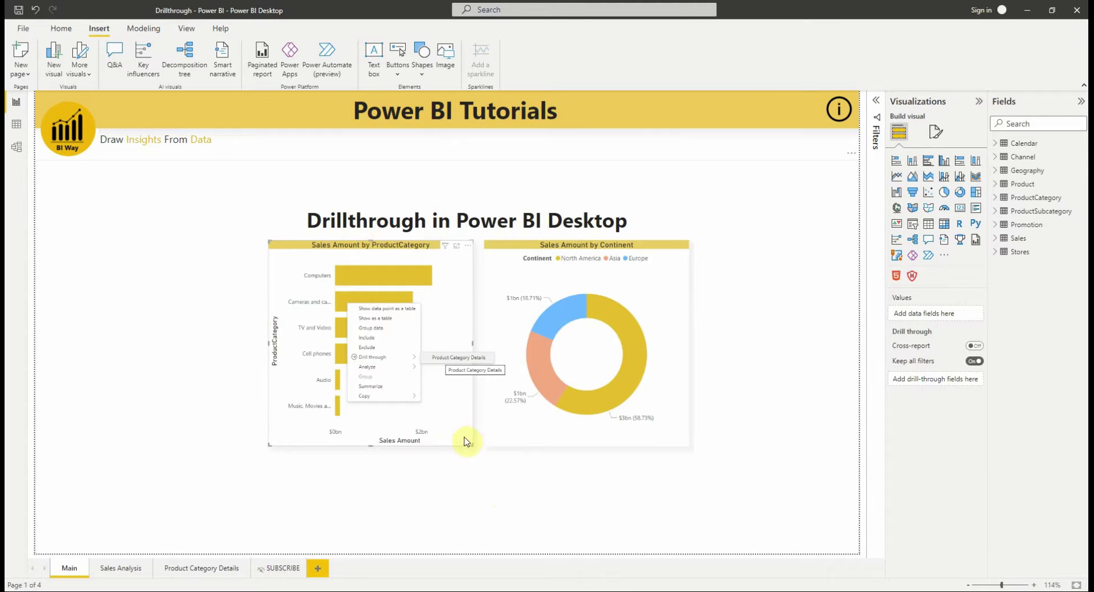
Step: Go to the Sales Analysis page, which has the category bar chart and continent donut chart
left_click(117, 570)
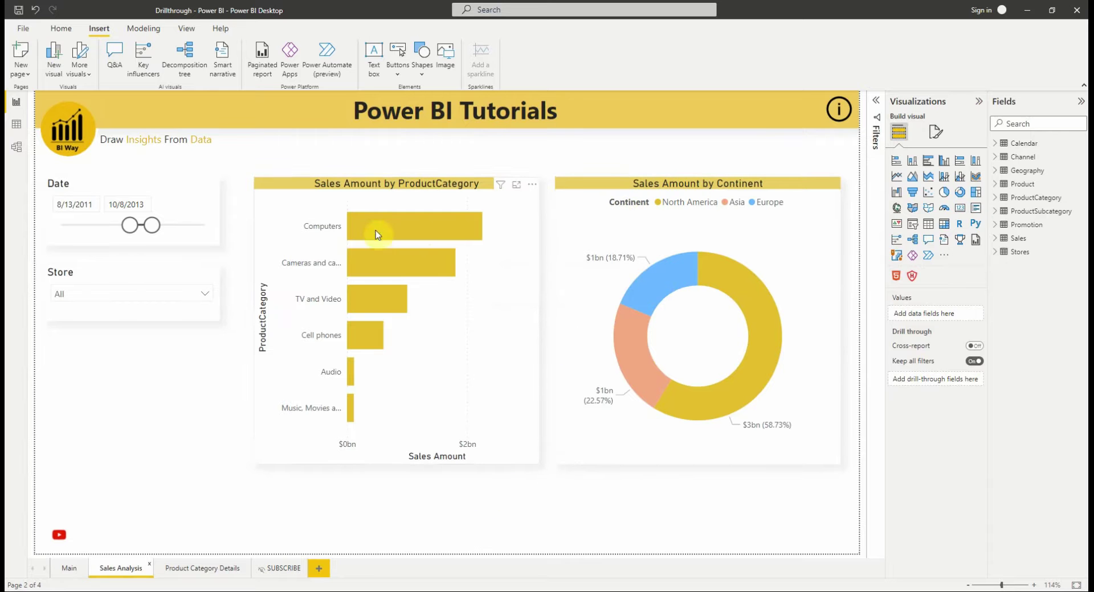
Step: Check the Cameras bar's actions, view the unfiltered Product Category Details page, then return
right_click(375, 261)
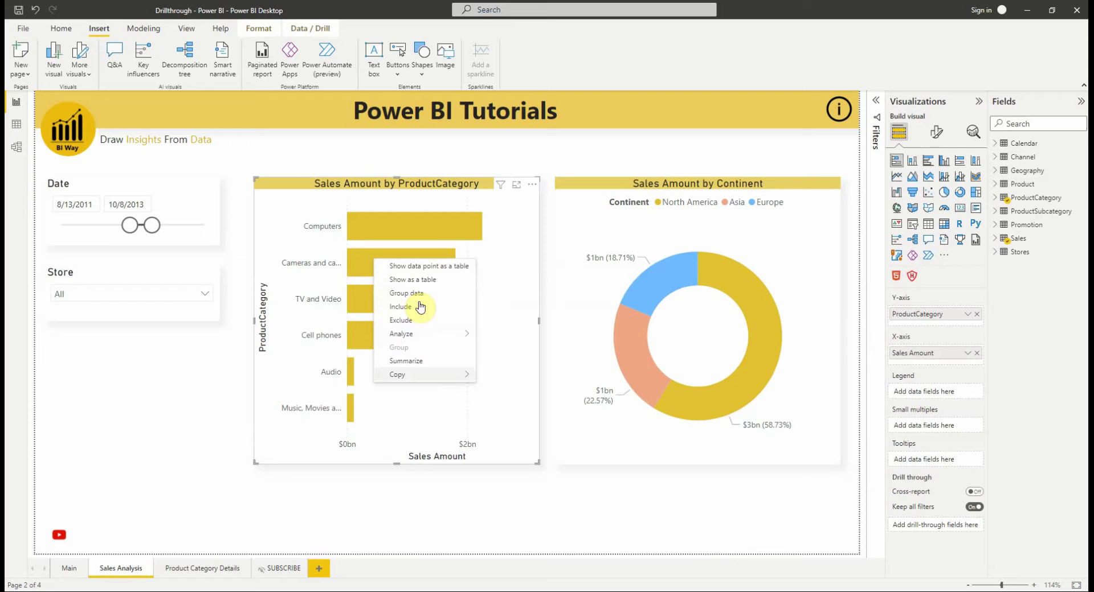
left_click(371, 498)
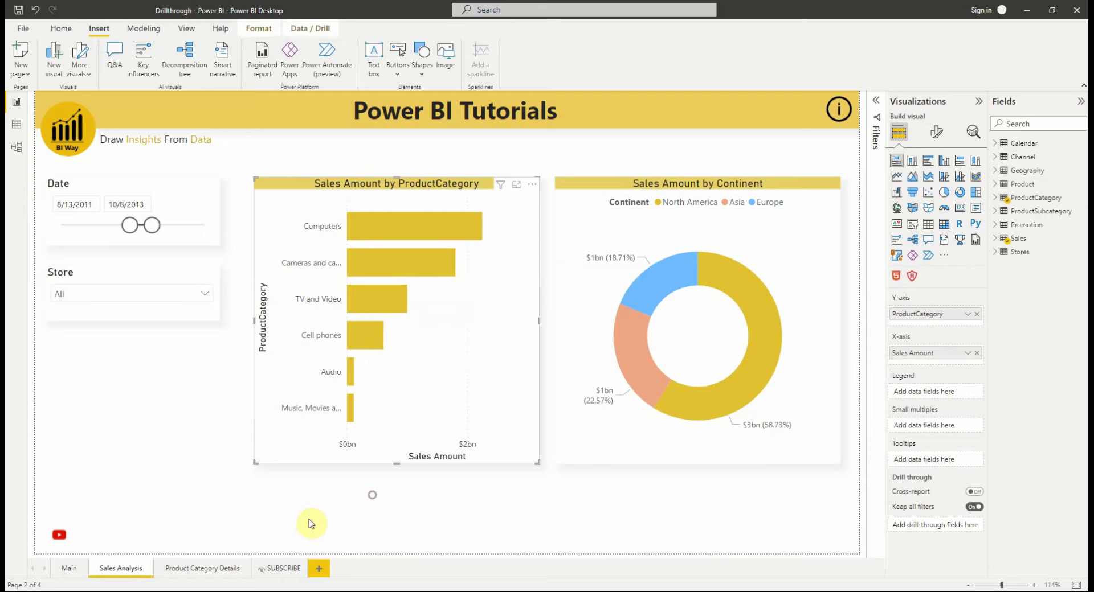
left_click(194, 572)
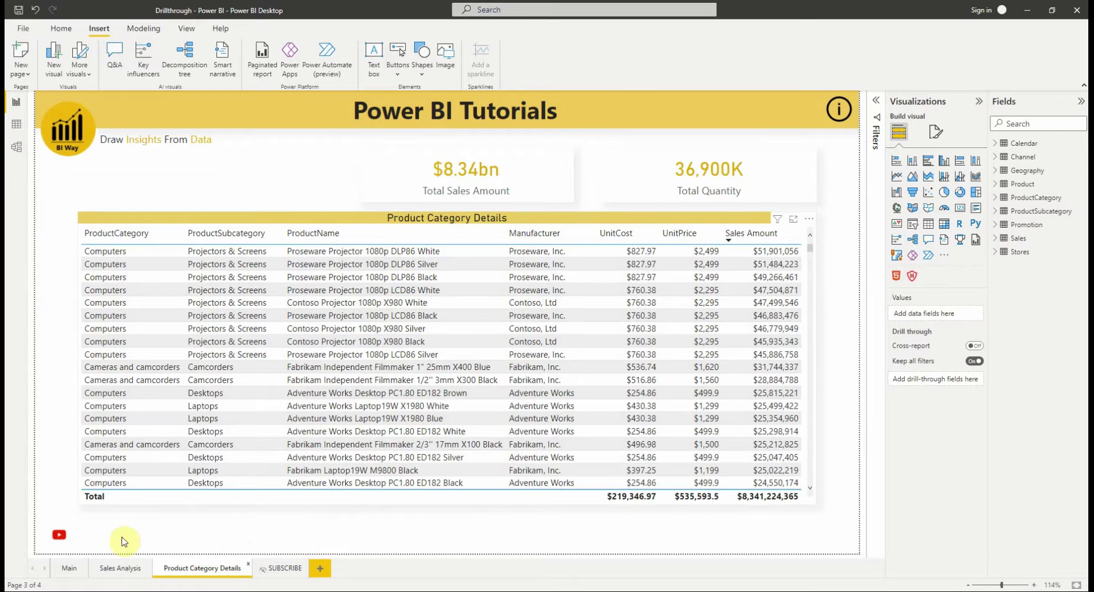
left_click(120, 569)
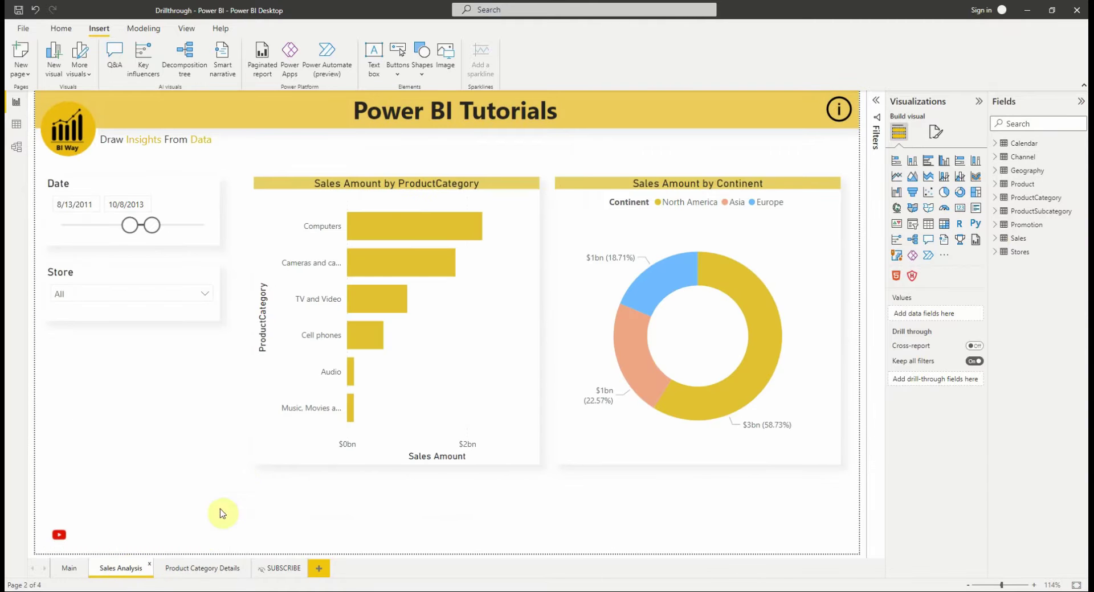
Step: On Product Category Details, add the ProductCategory field as the page's drill-through field
left_click(210, 567)
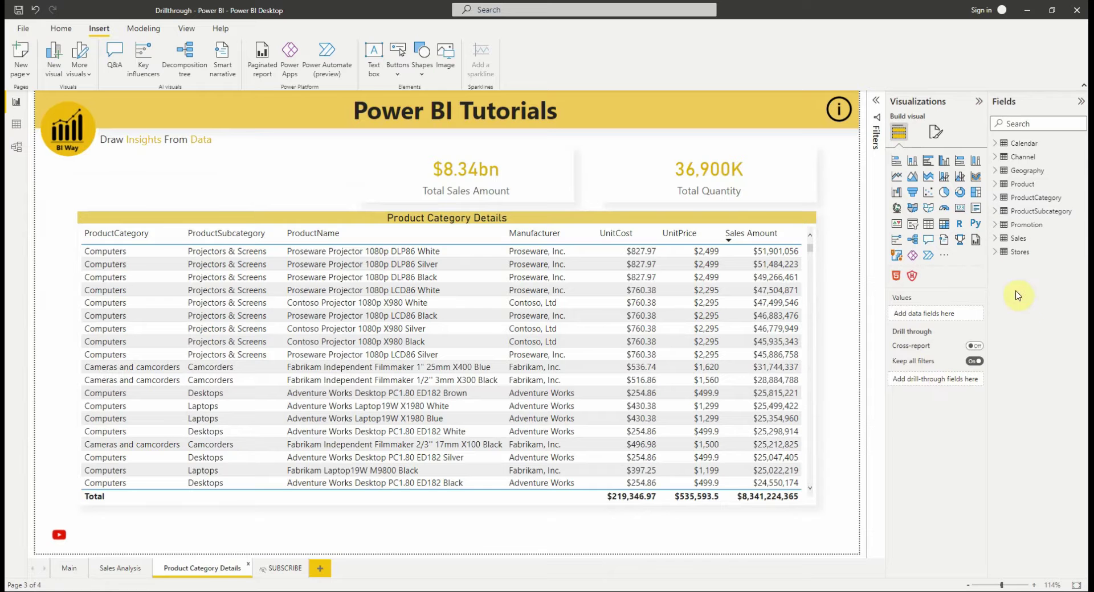
left_click(995, 198)
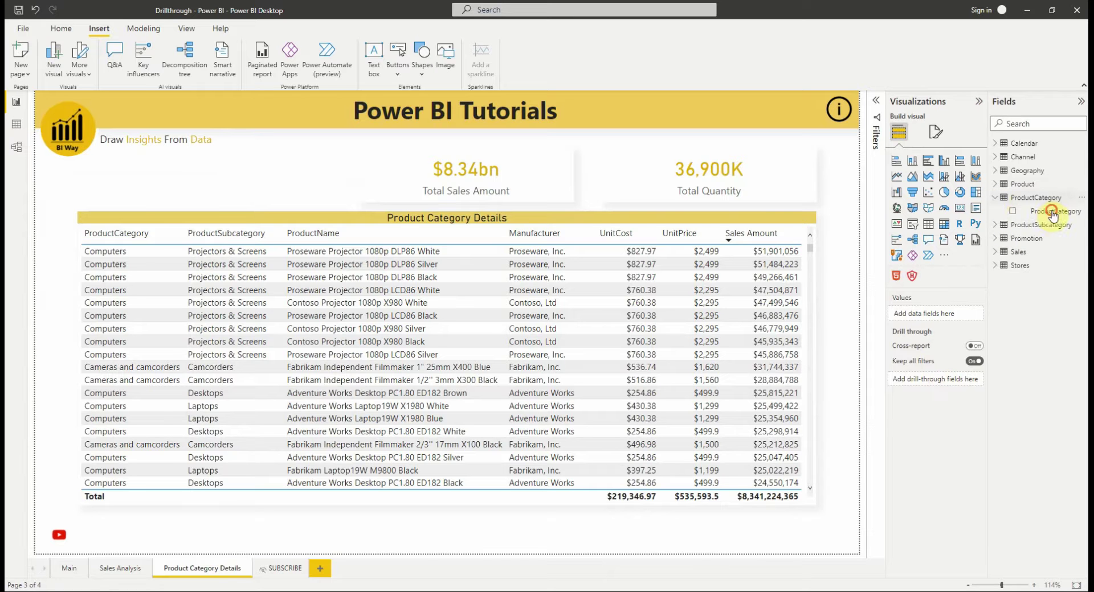
left_click_drag(948, 373, 948, 380)
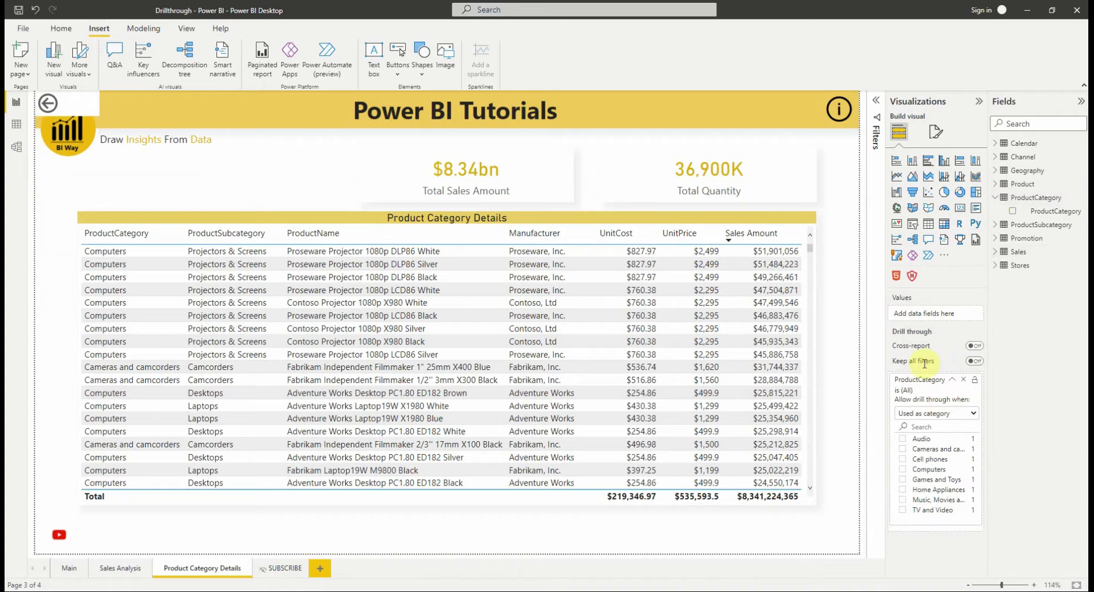
left_click(953, 381)
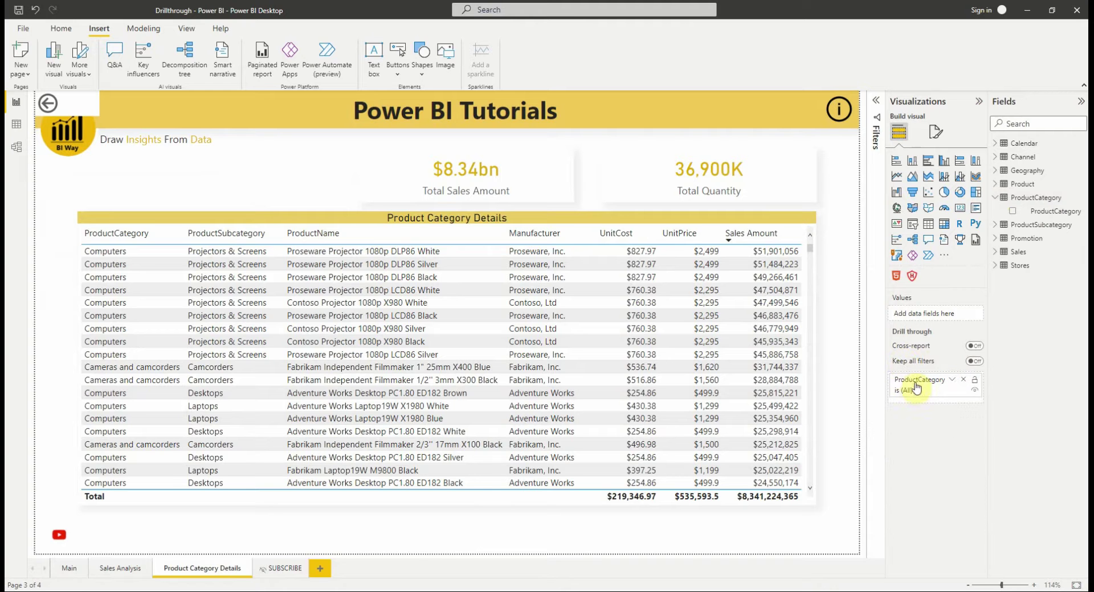
Step: Move and inspect the auto-added back-arrow button, then delete it from the page
left_click(69, 107)
left_click_drag(69, 107, 133, 167)
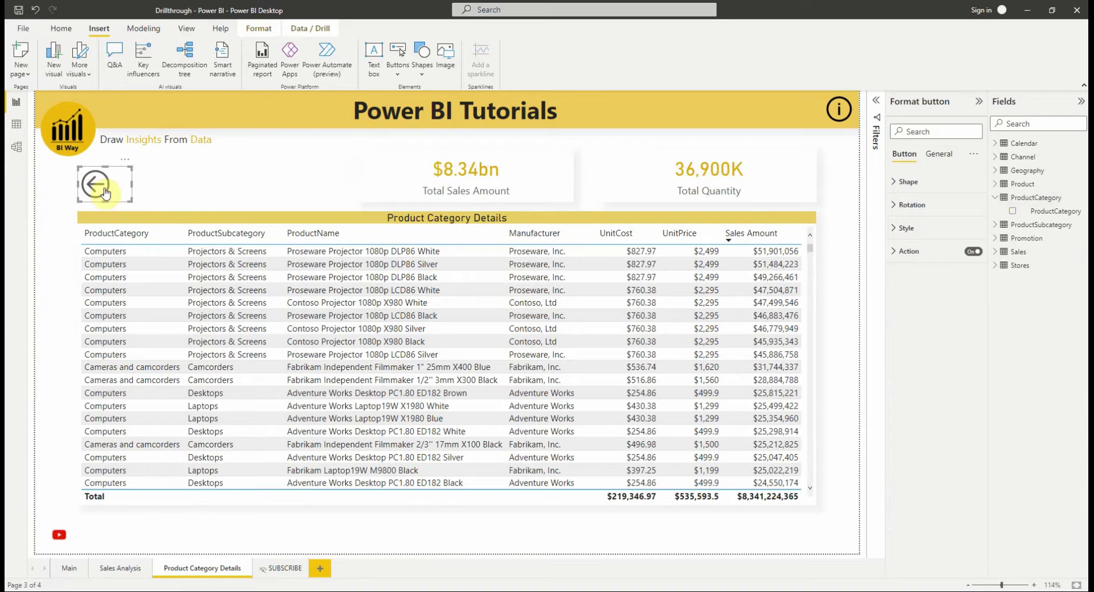
left_click(917, 182)
left_click(917, 182)
left_click(911, 205)
left_click(911, 205)
left_click(930, 158)
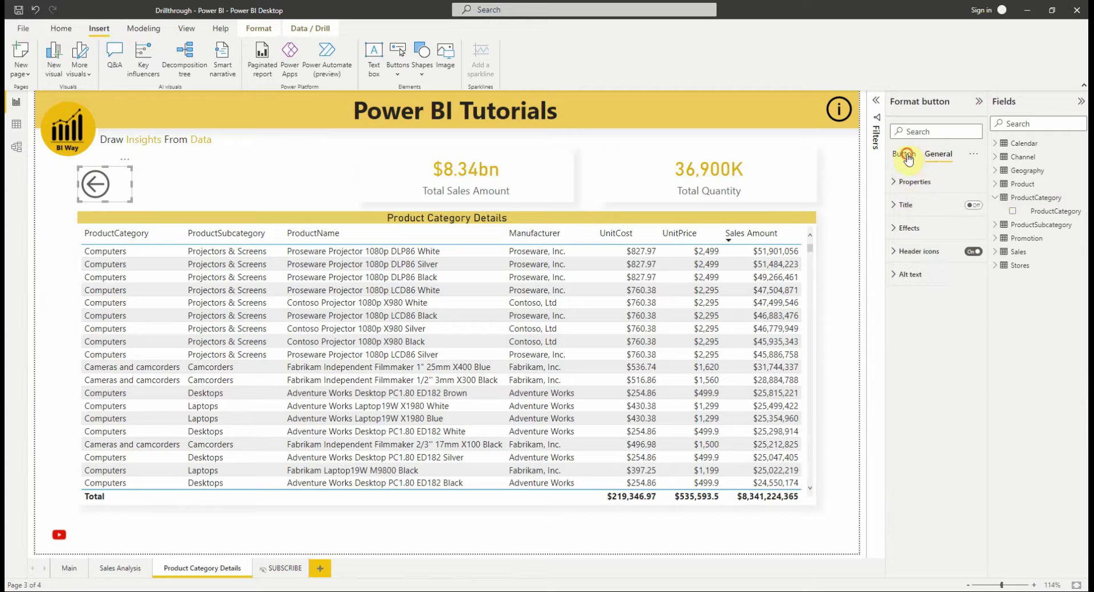
left_click(906, 155)
left_click(115, 175)
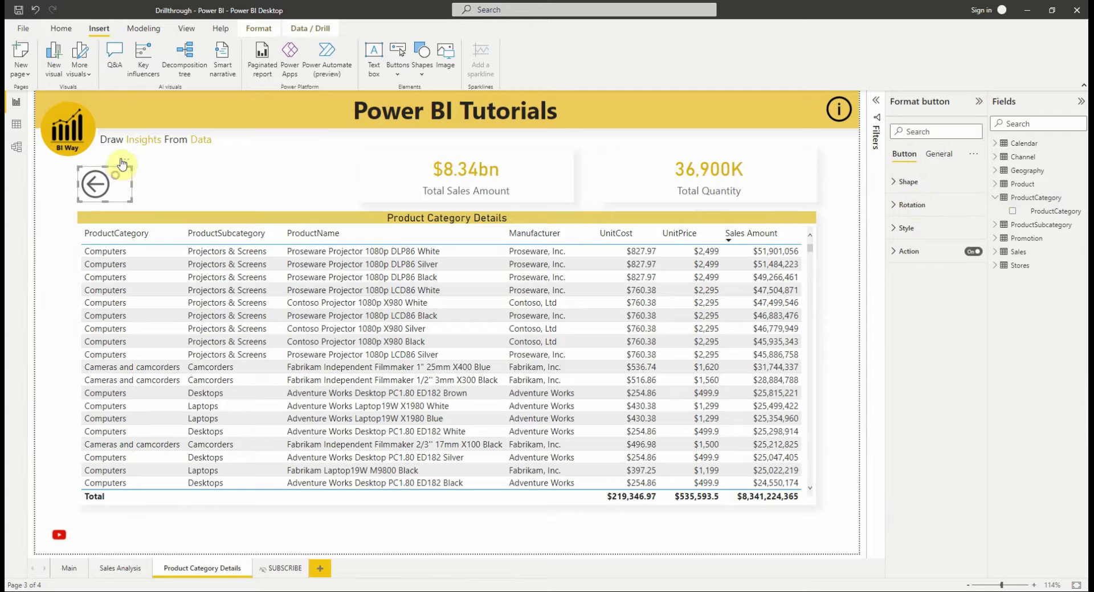
key("Delete")
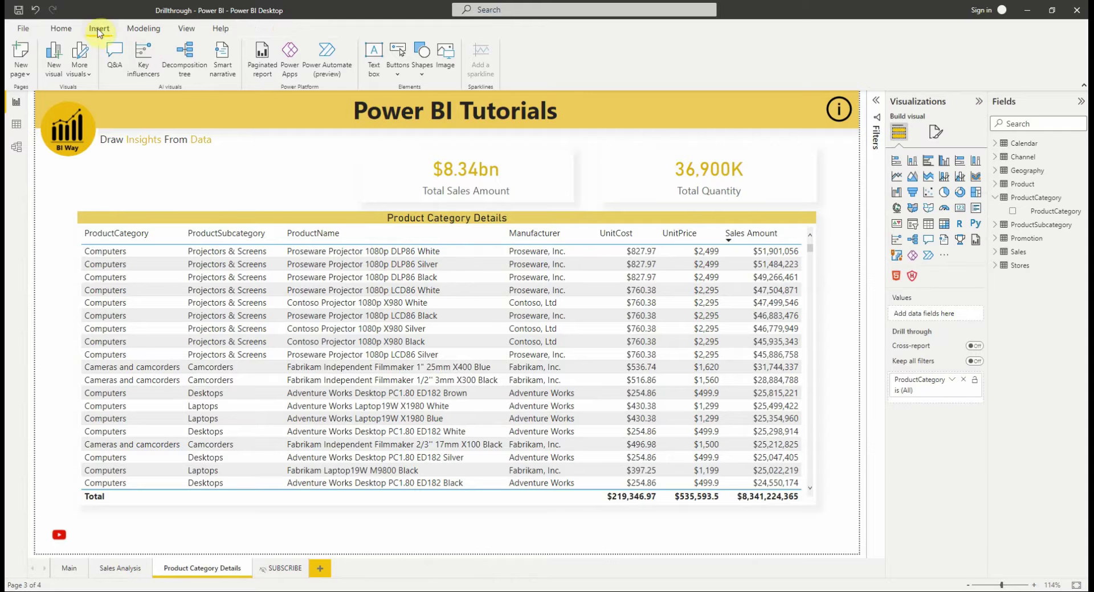
Step: Insert Return icon.png and shrink it to button size above the details table
left_click(435, 54)
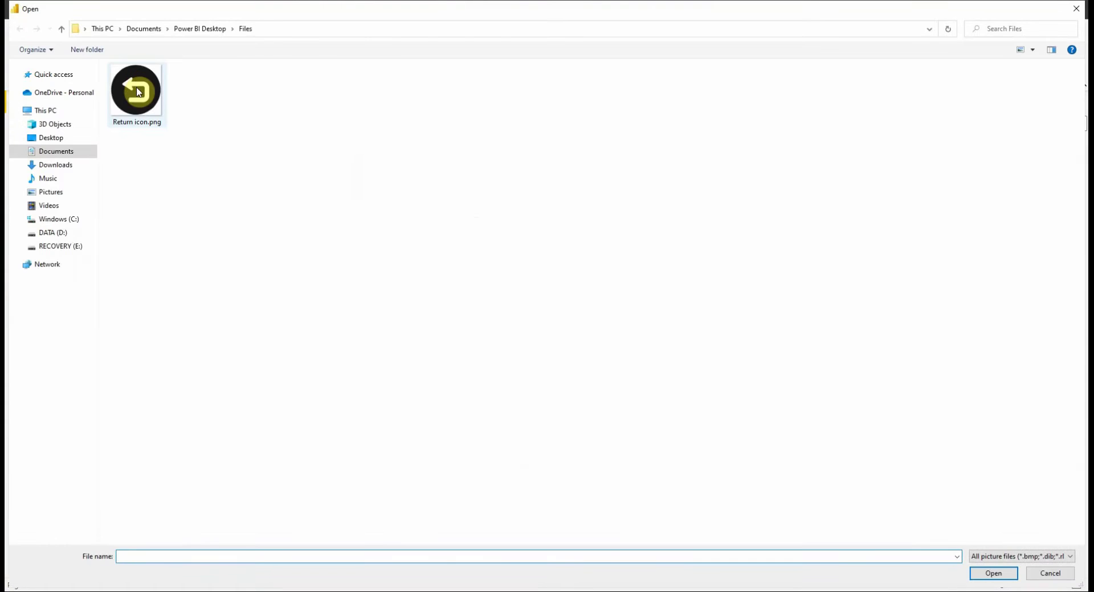
double_click(137, 92)
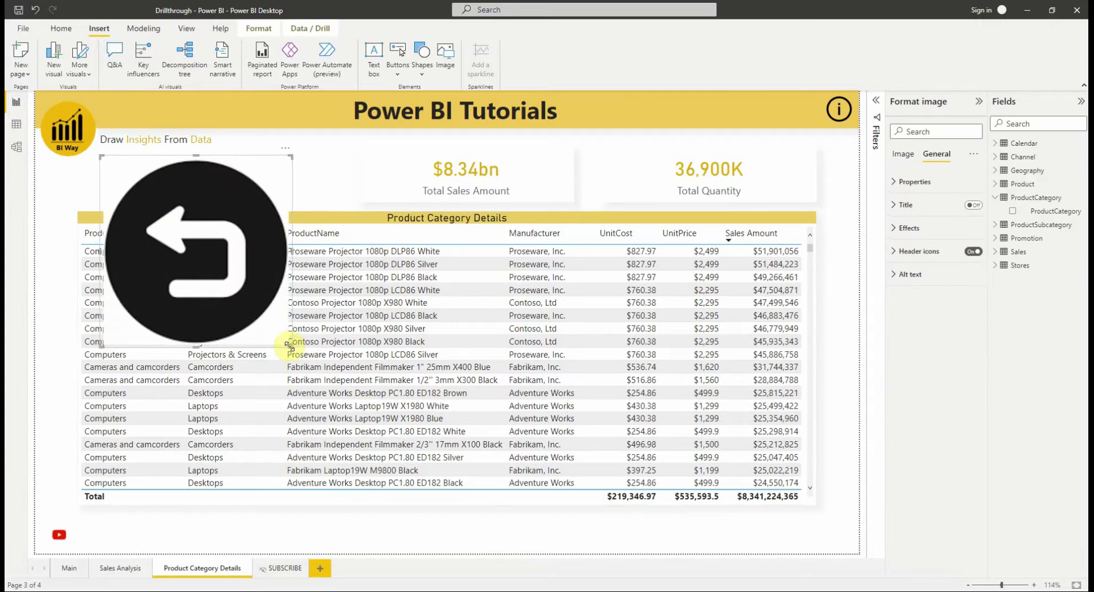
left_click_drag(288, 346, 130, 163)
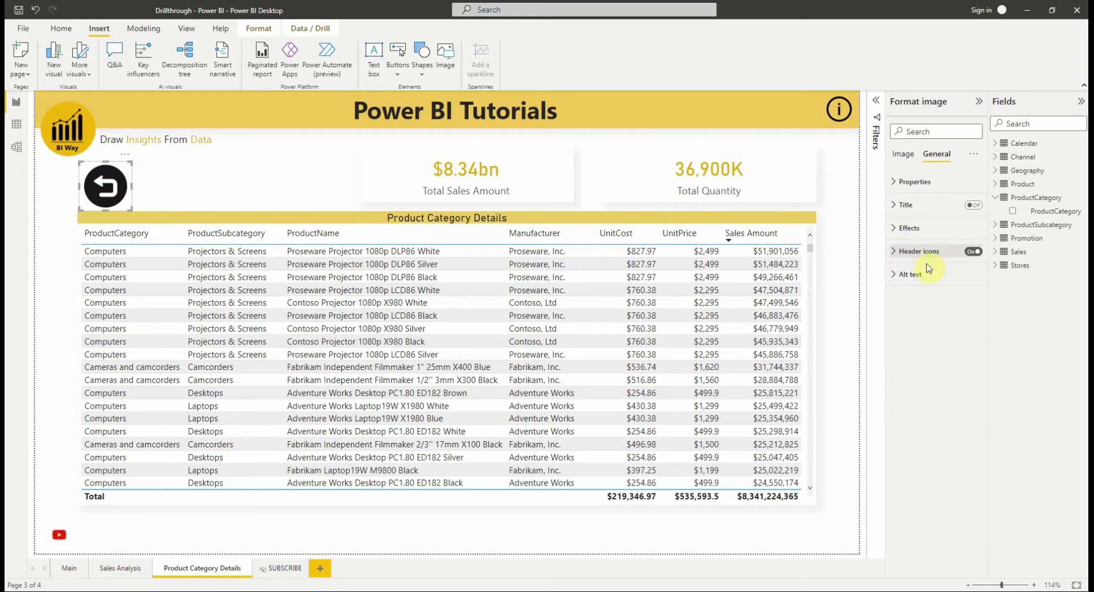
Step: Turn on the image's action with the action type set to Back
left_click(903, 162)
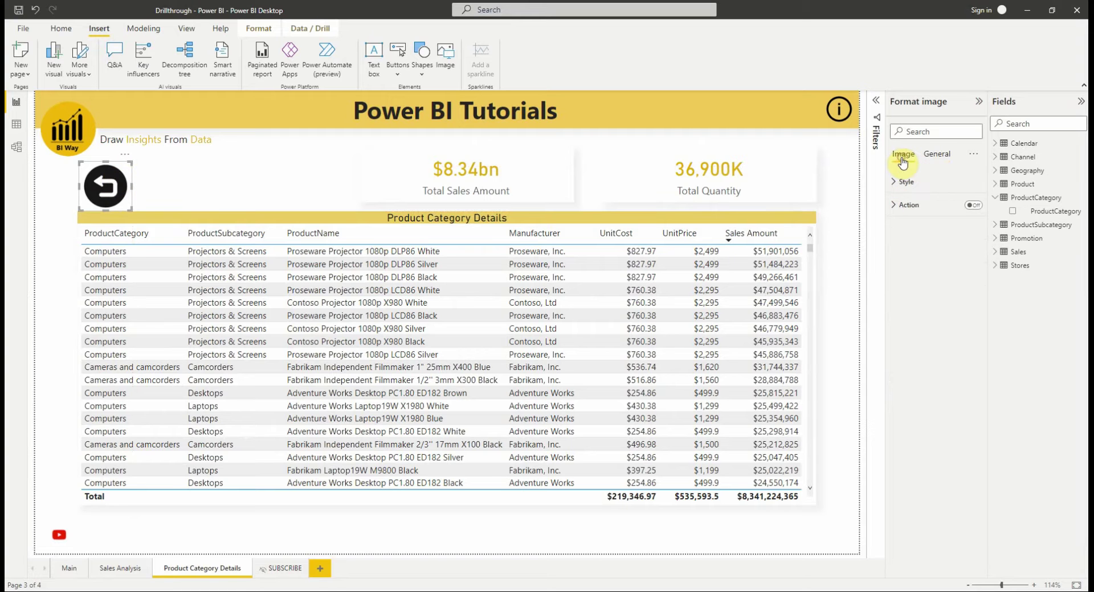
left_click(896, 207)
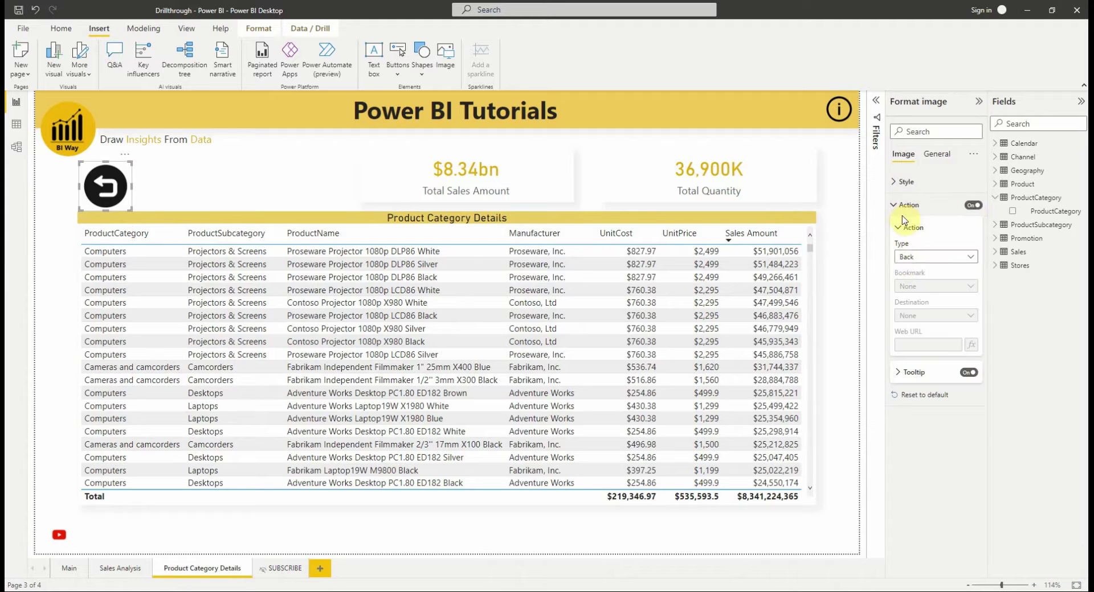
left_click(910, 257)
left_click(910, 255)
left_click(898, 207)
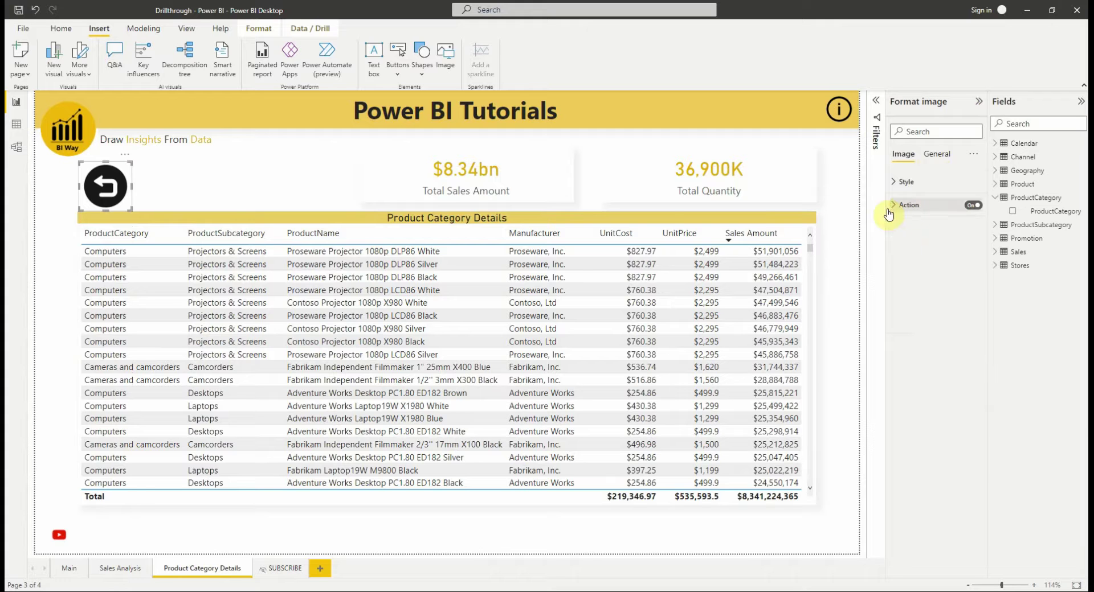
left_click(155, 186)
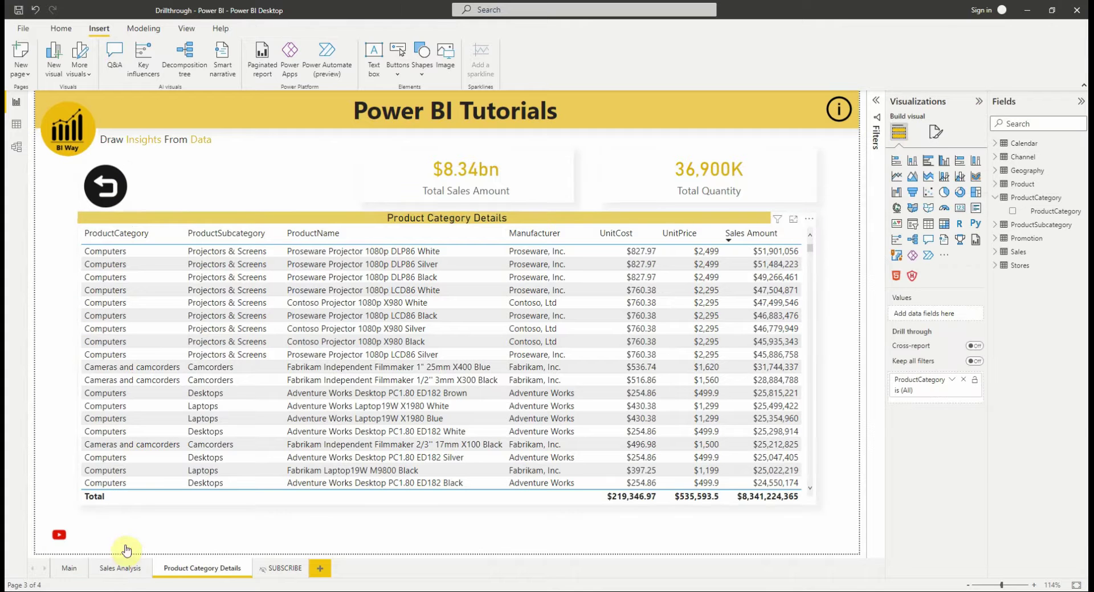
Step: Drill through from the Computers bar to Product Category Details, then return via the back icon
left_click(126, 571)
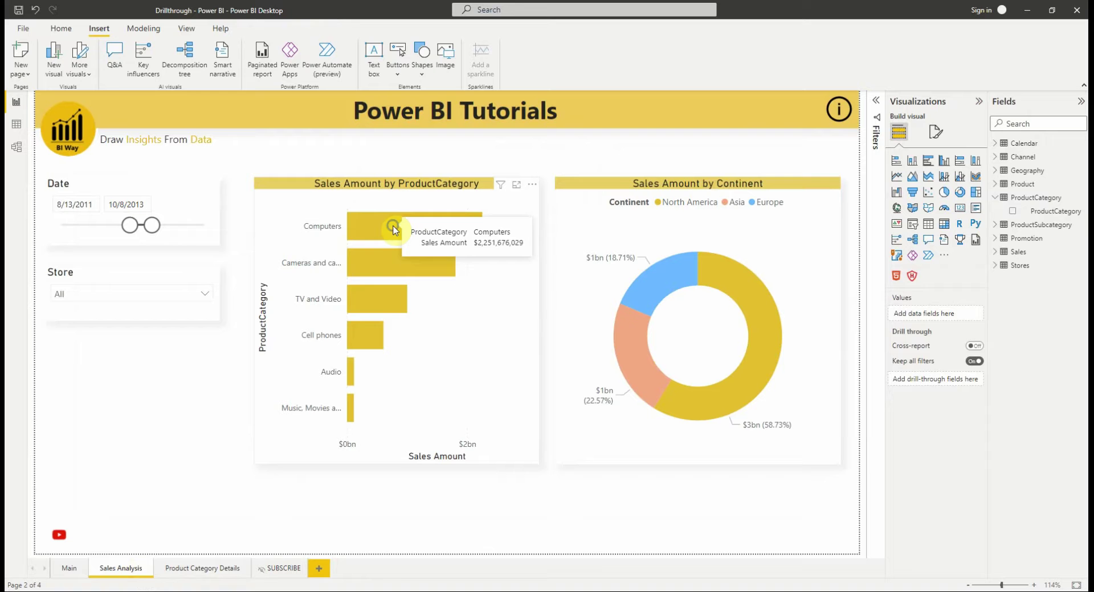
right_click(395, 230)
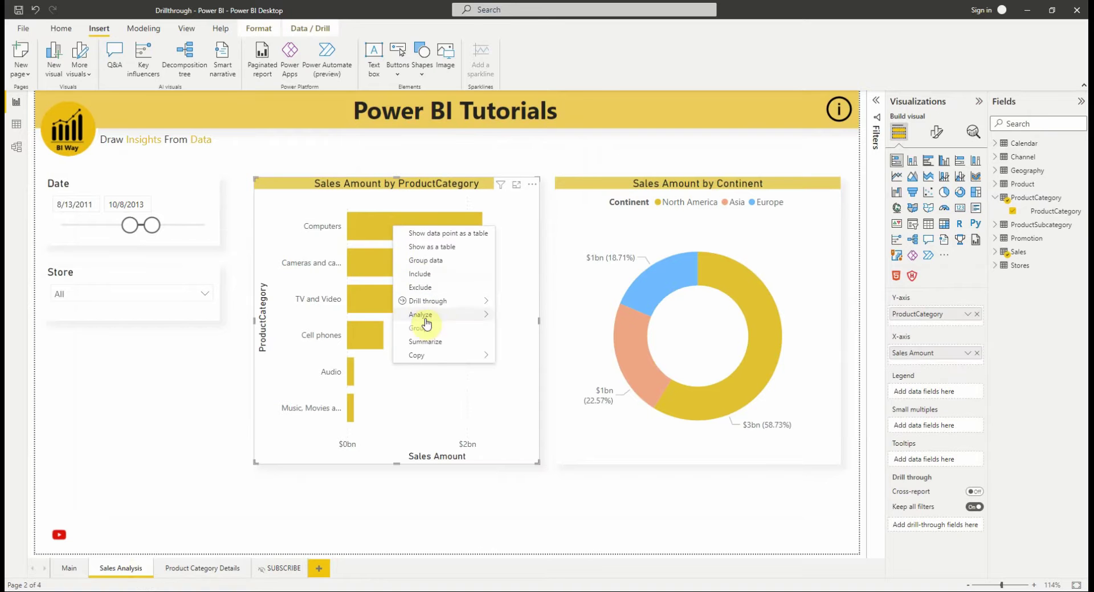
mouse_move(422, 302)
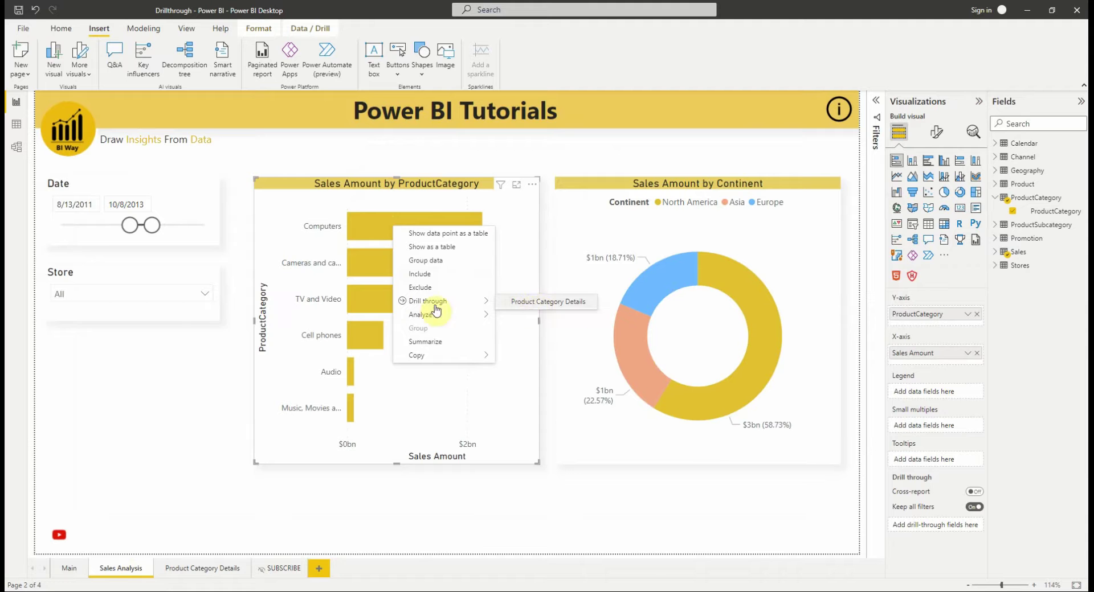
left_click(360, 224)
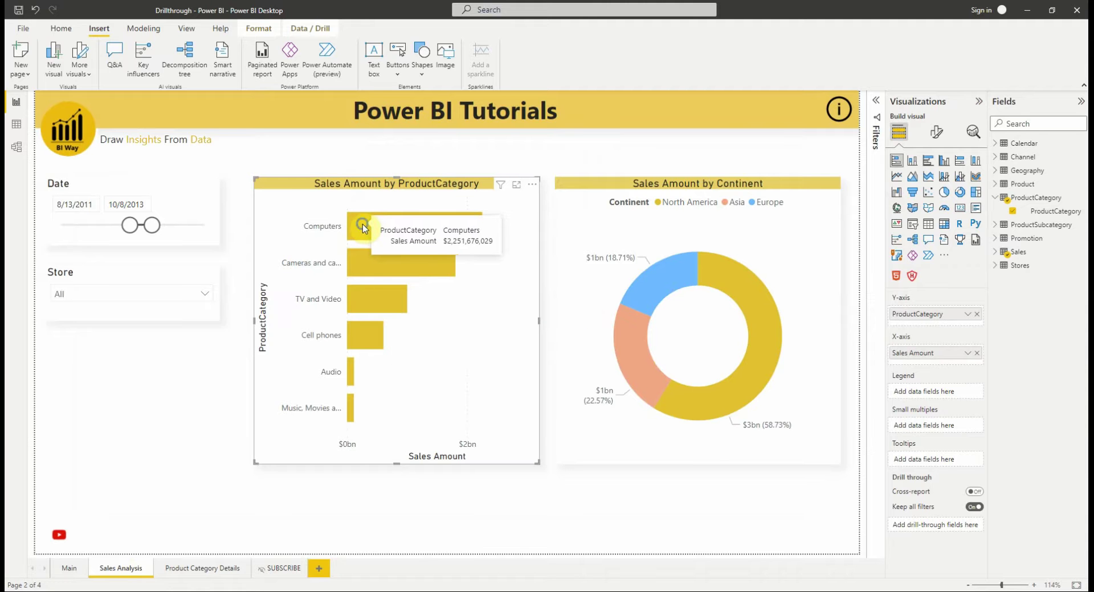
right_click(362, 224)
mouse_move(416, 303)
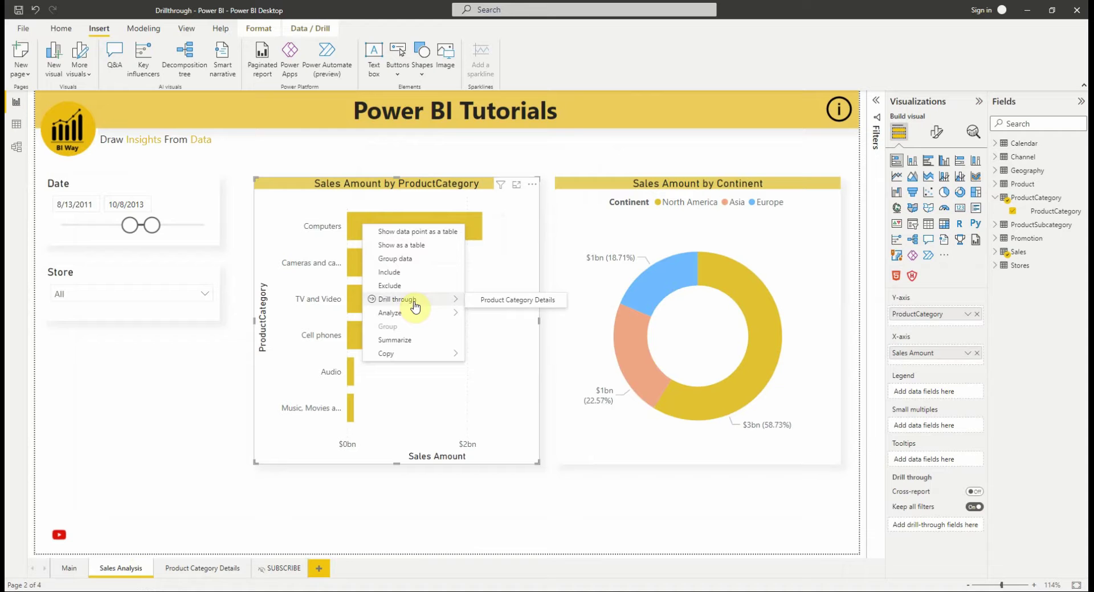
left_click(491, 306)
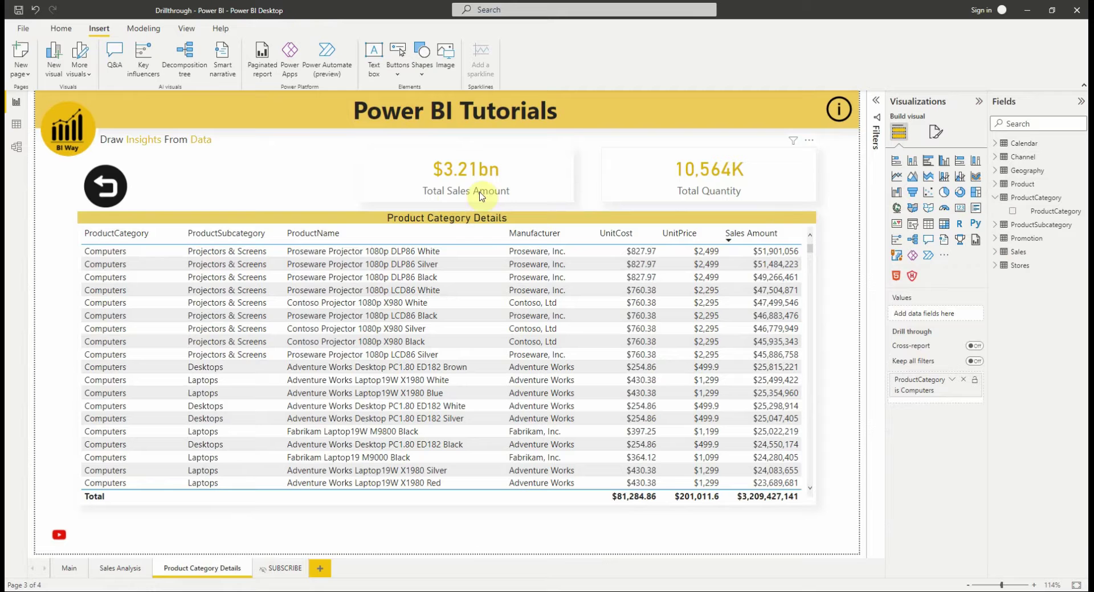
left_click(106, 188, "ctrl")
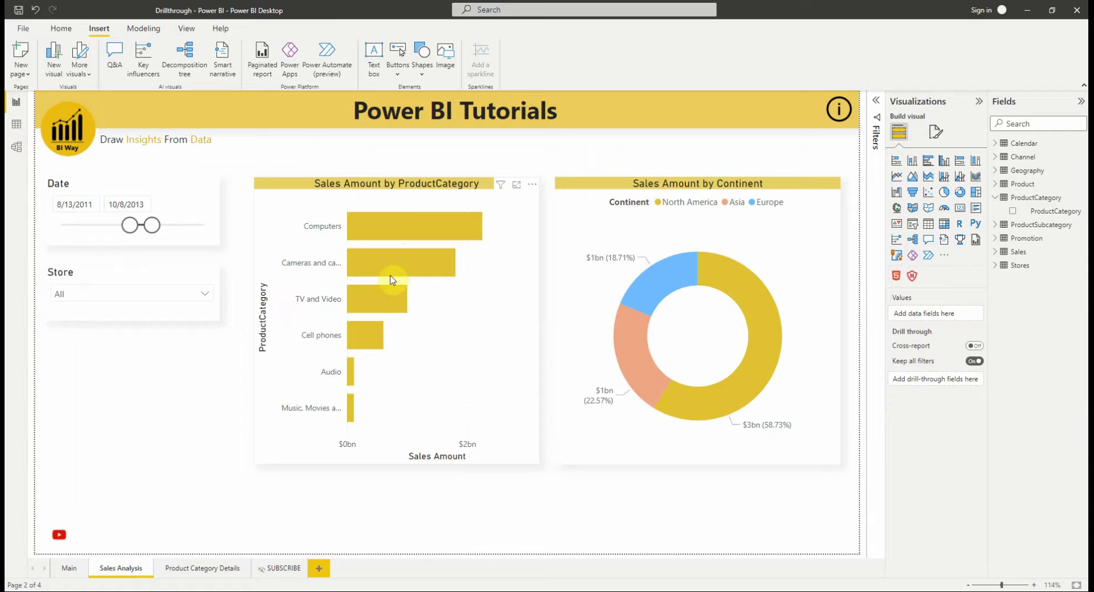
Step: Drill through from the Audio bar to Product Category Details and turn Keep all filters on
right_click(352, 374)
mouse_move(414, 446)
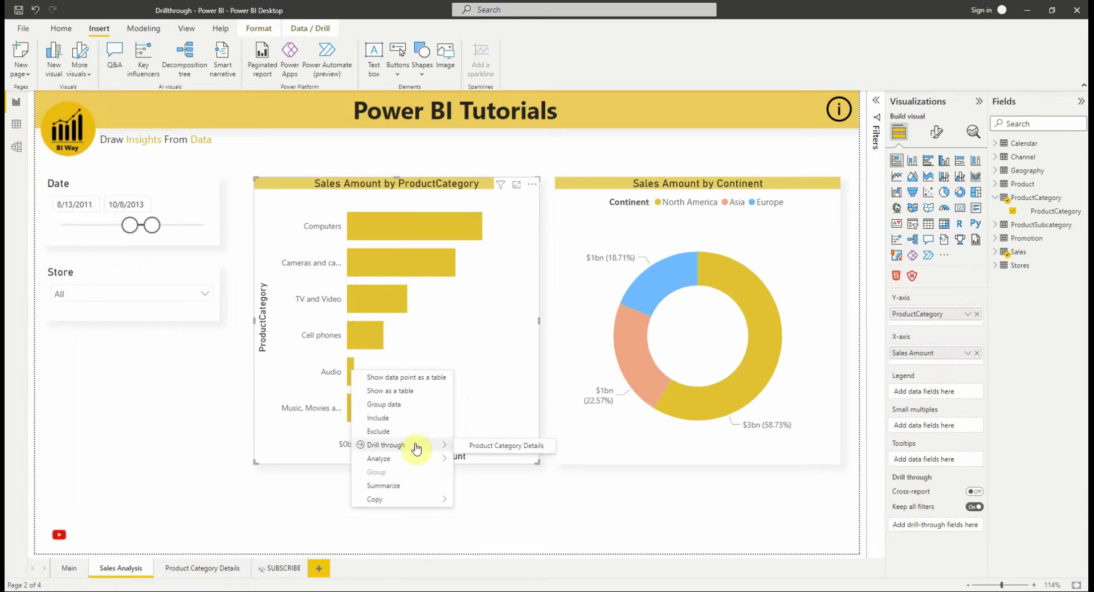
left_click(485, 450)
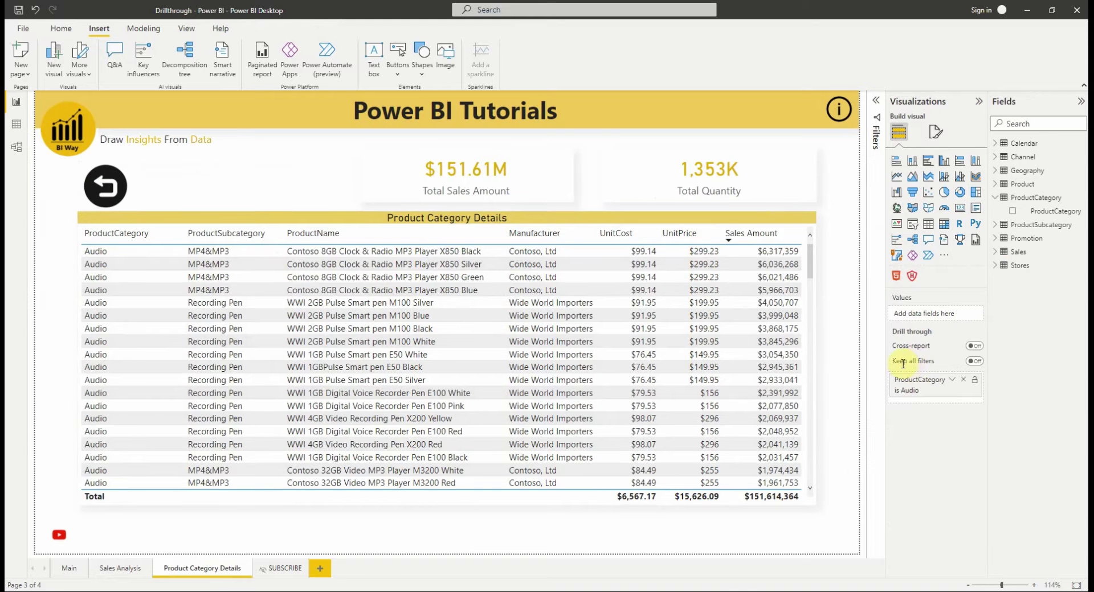
left_click(975, 363)
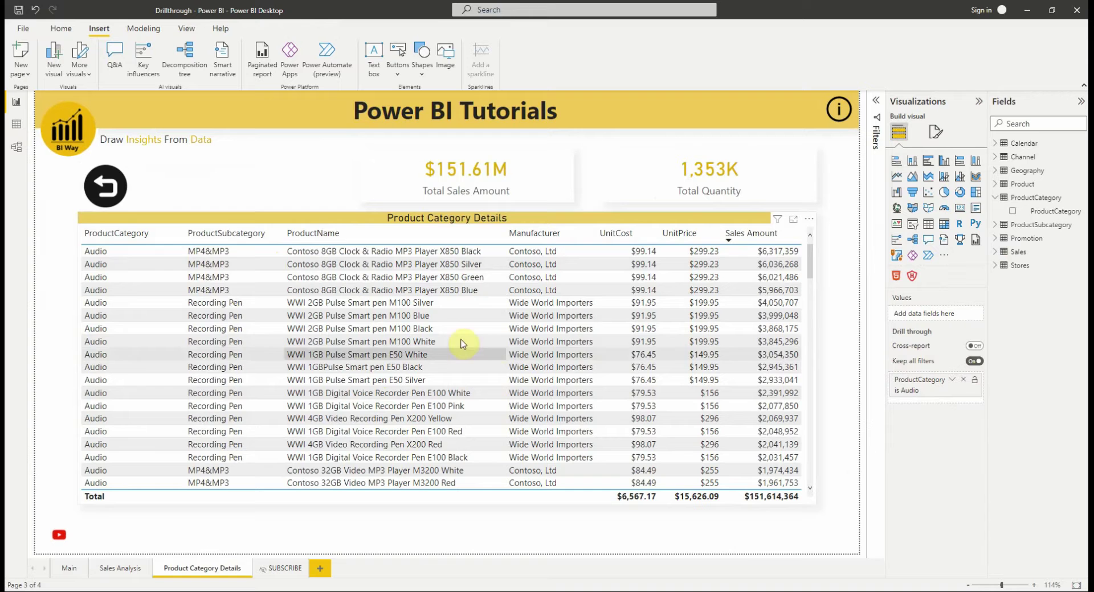
Step: Return to Sales Analysis and filter the Store slicer to Contoso Anchorage Store
left_click(104, 190, "ctrl")
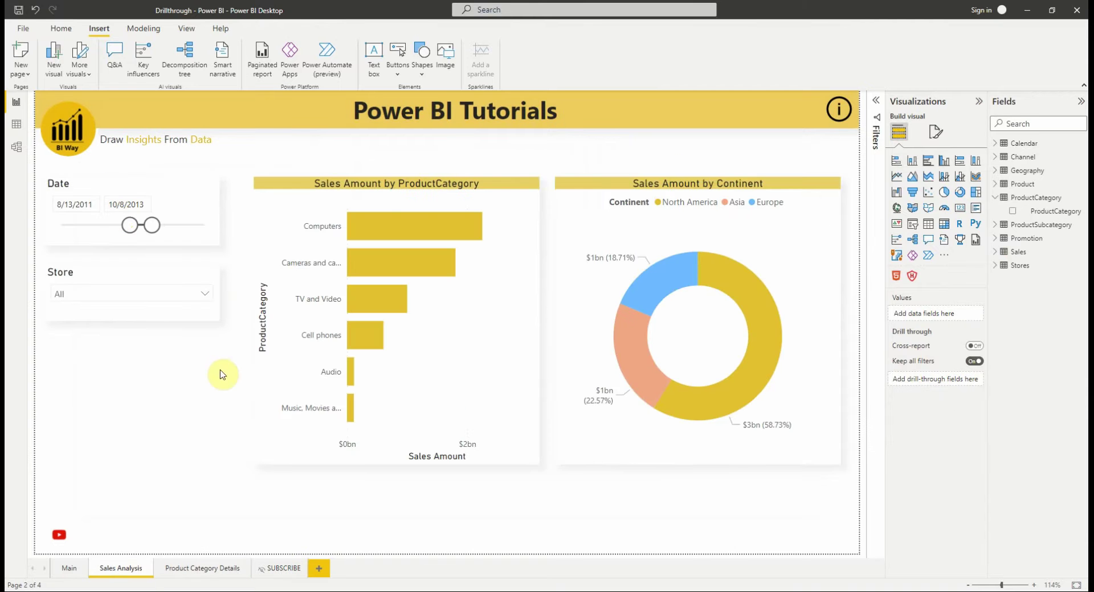
left_click(85, 206)
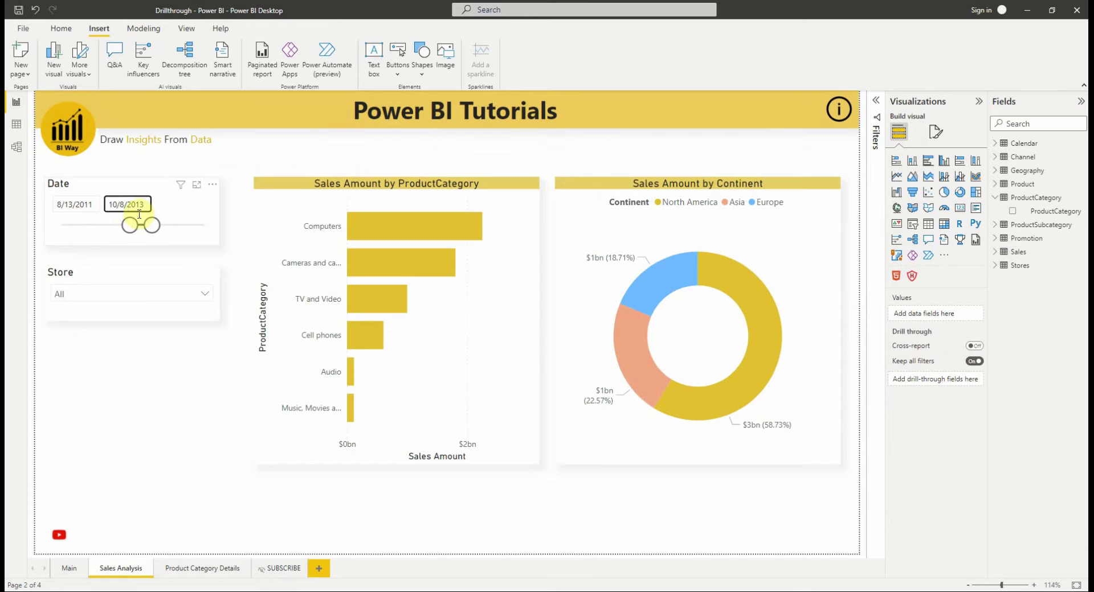
left_click(137, 296)
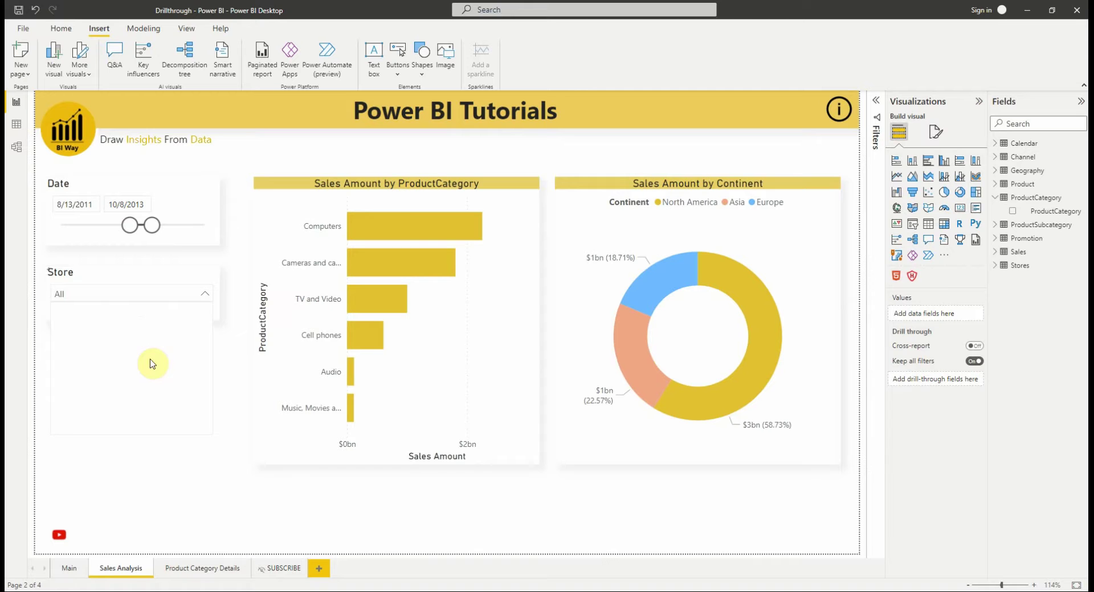
left_click(110, 345)
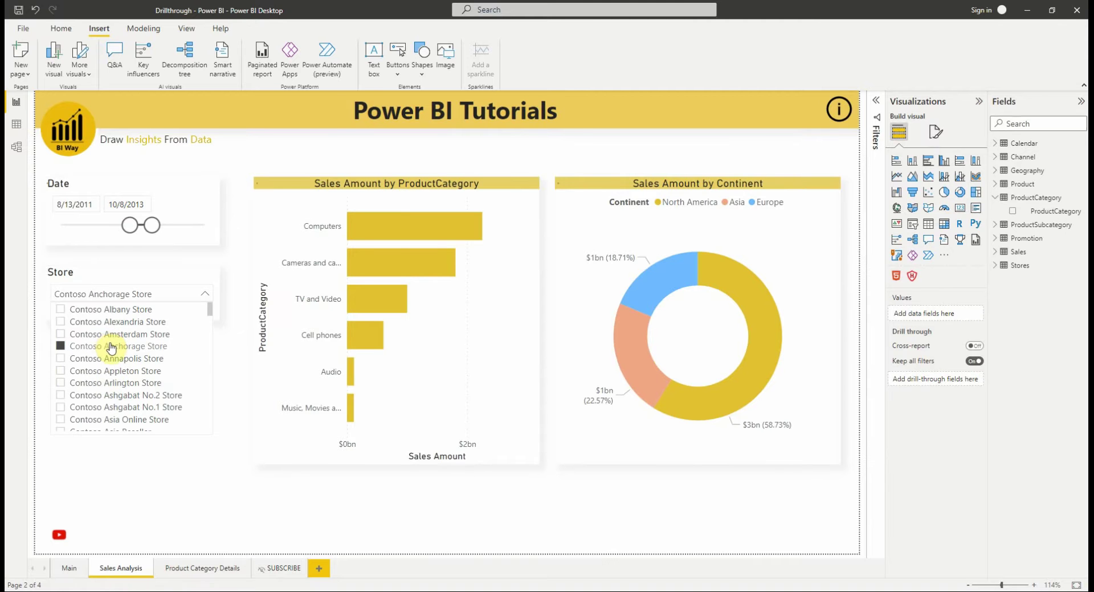
left_click(203, 295)
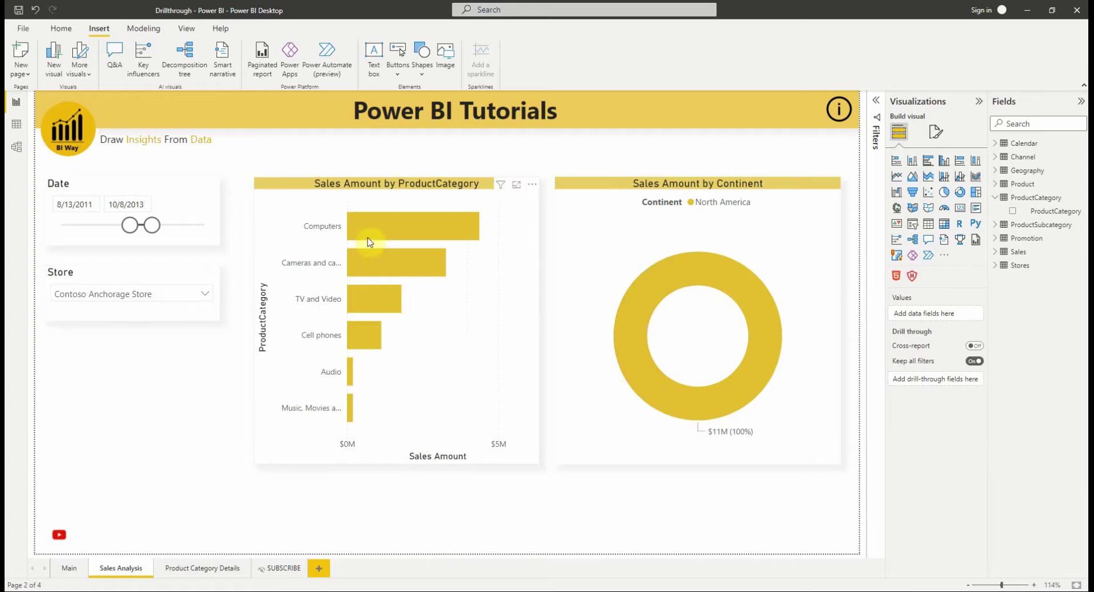
Step: Drill through from the TV and Video bar to Product Category Details for Contoso Anchorage Store
right_click(376, 304)
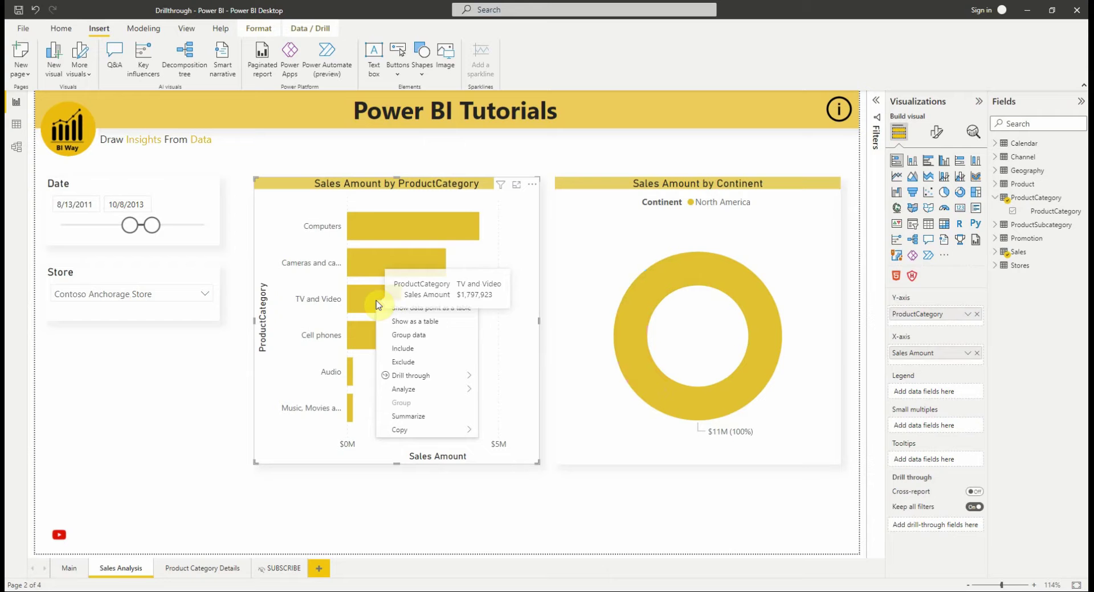
mouse_move(460, 380)
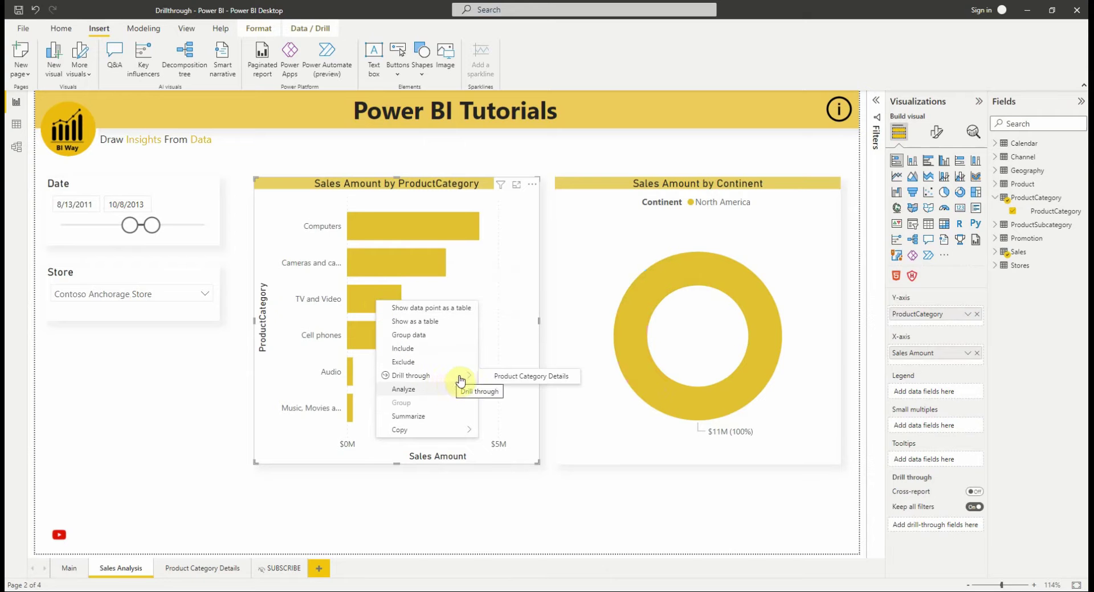
left_click(506, 378)
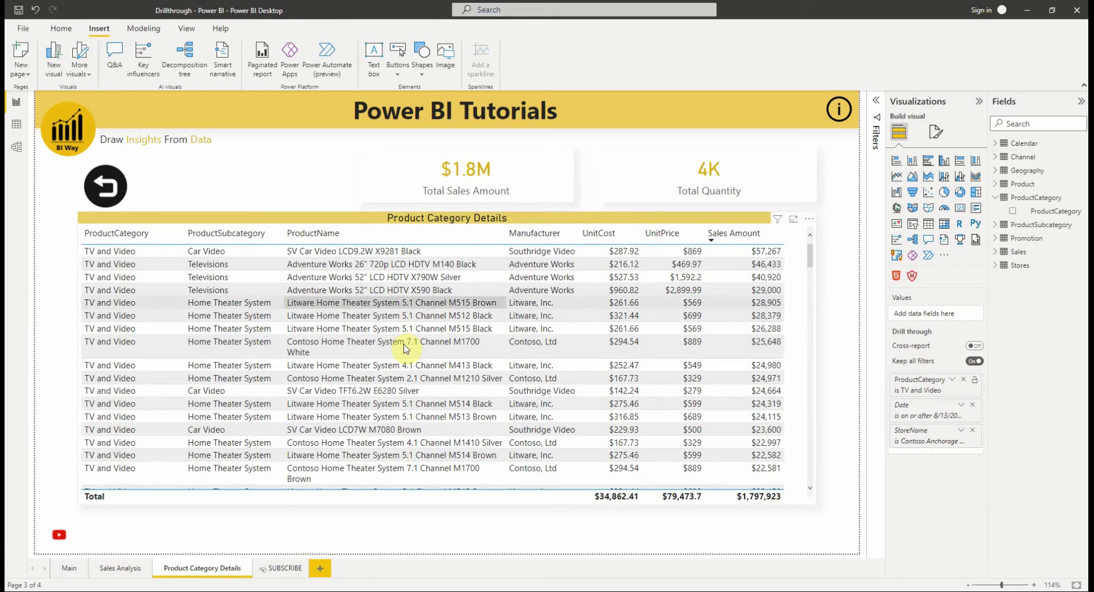
Step: Turn Keep all filters off for the Product Category Details drillthrough
left_click(972, 430)
left_click(972, 404)
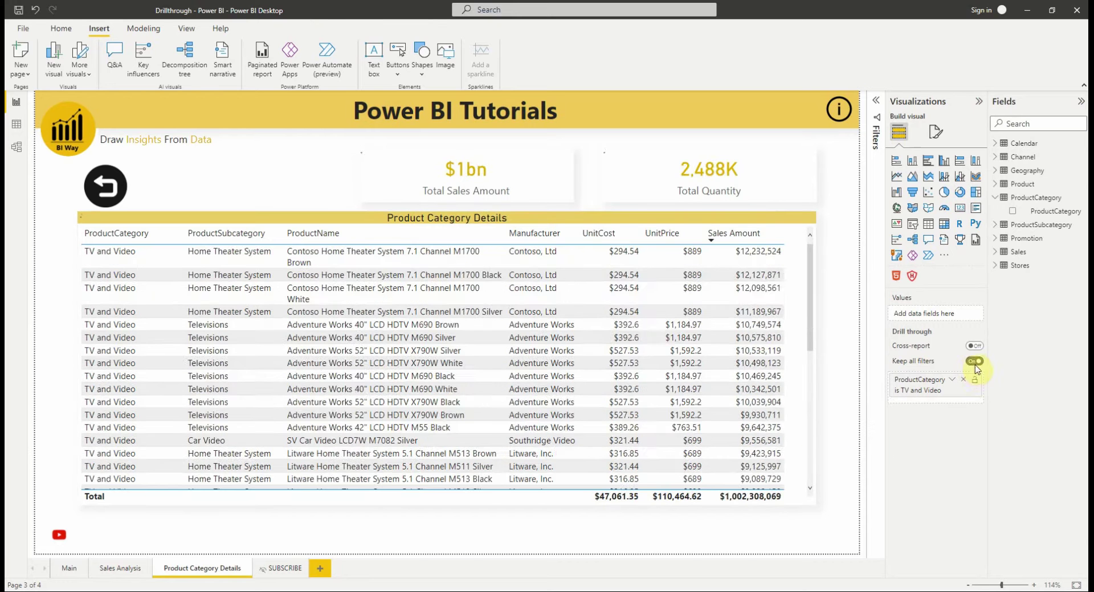
left_click(974, 361)
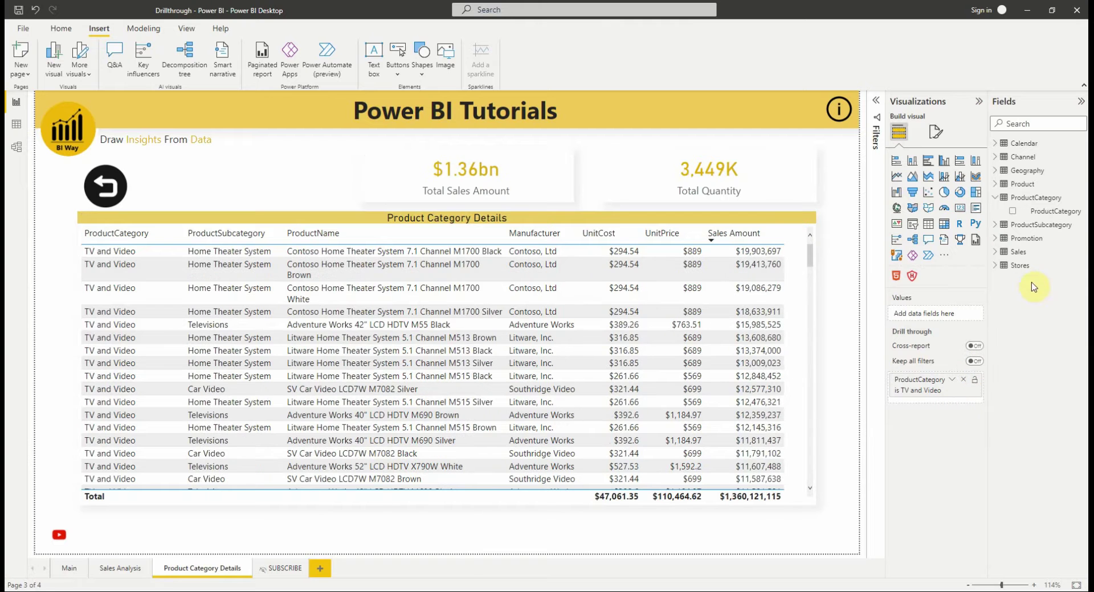
Step: Add Sales' SalesAmount as a second drill-through field and return to Sales Analysis
left_click(1005, 254)
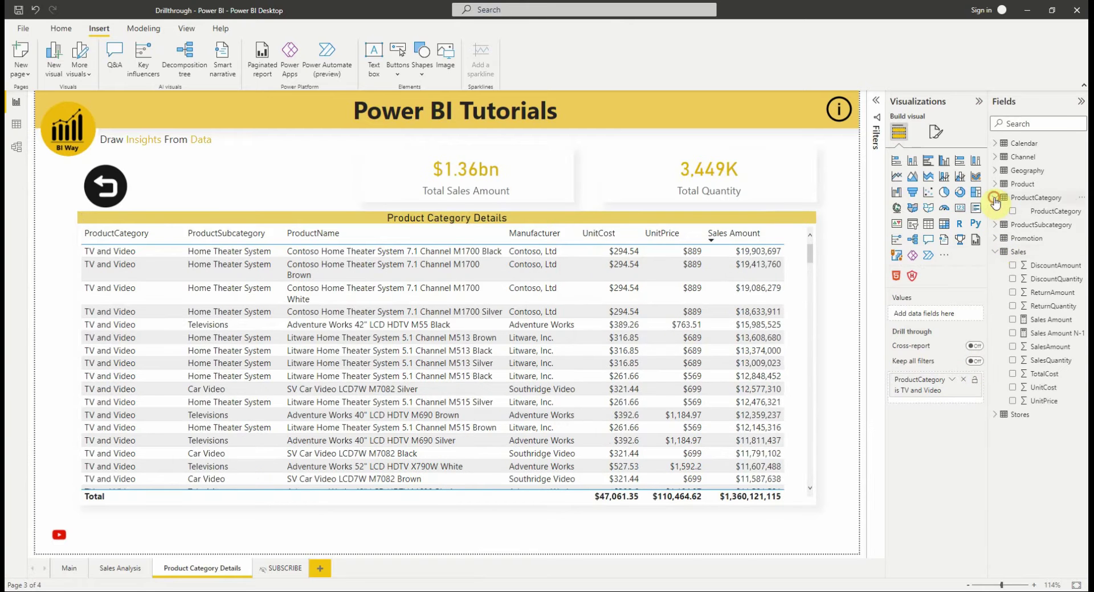
left_click(996, 198)
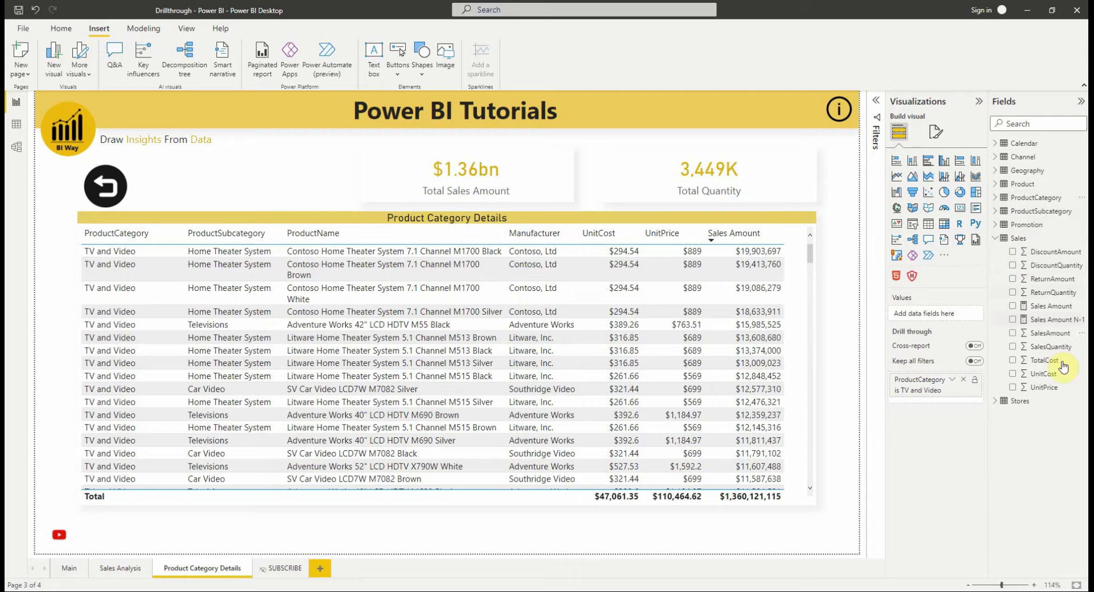
left_click_drag(1047, 337, 951, 401)
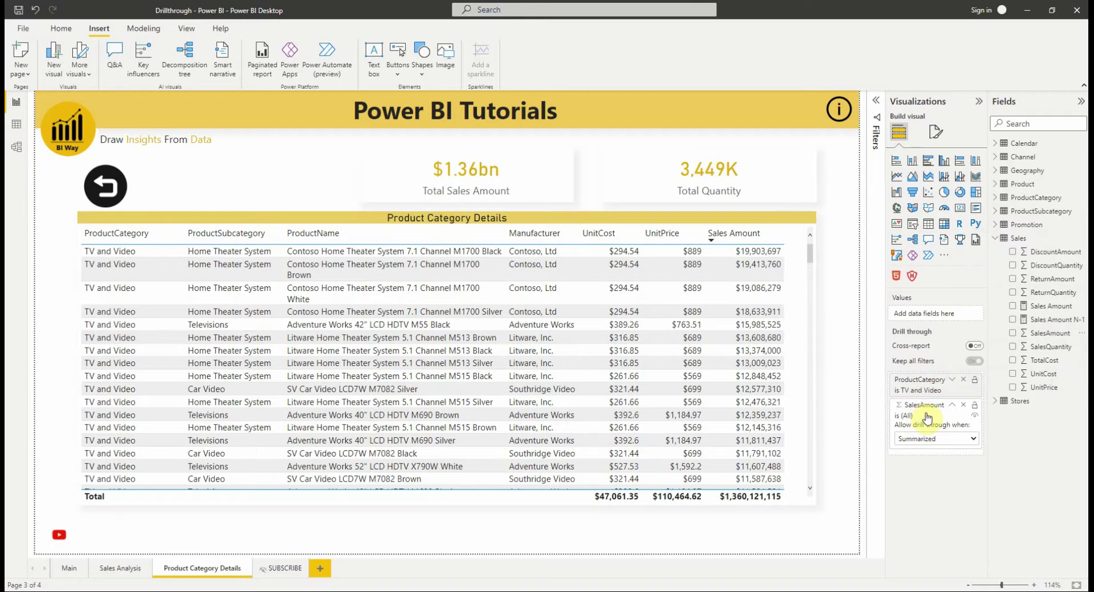
left_click(119, 569)
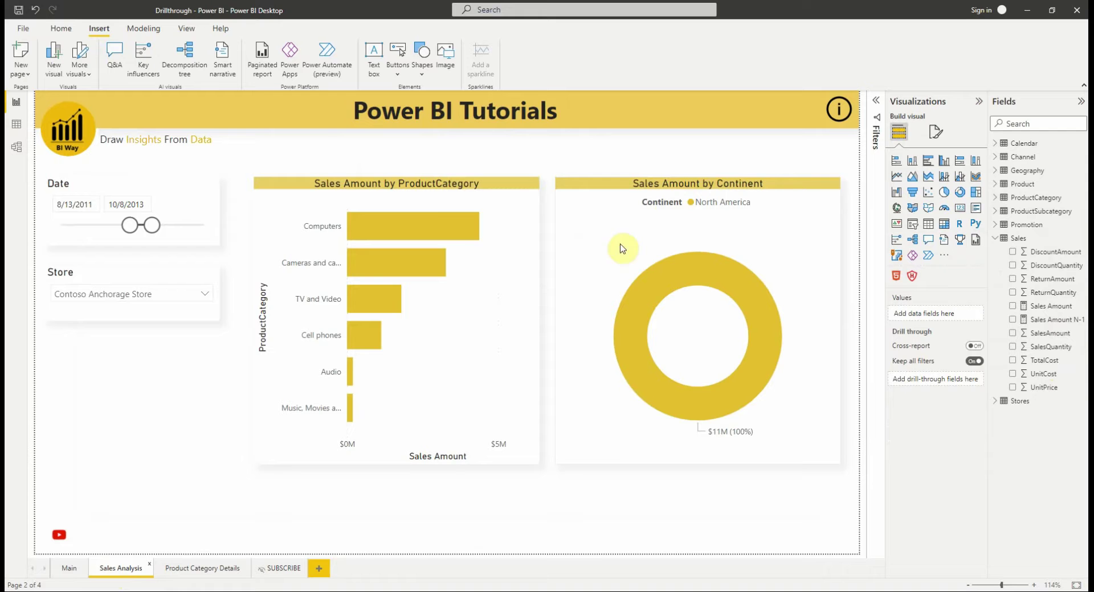
Step: Untick Contoso Anchorage Store in the Store slicer so all stores are included
left_click(170, 294)
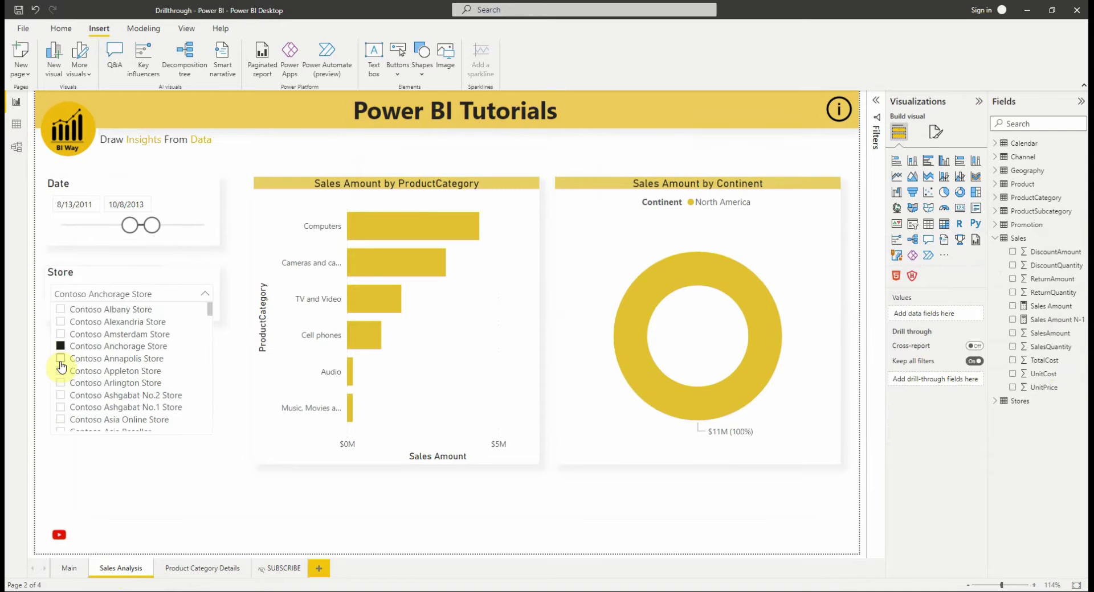
left_click(61, 346)
left_click(196, 298)
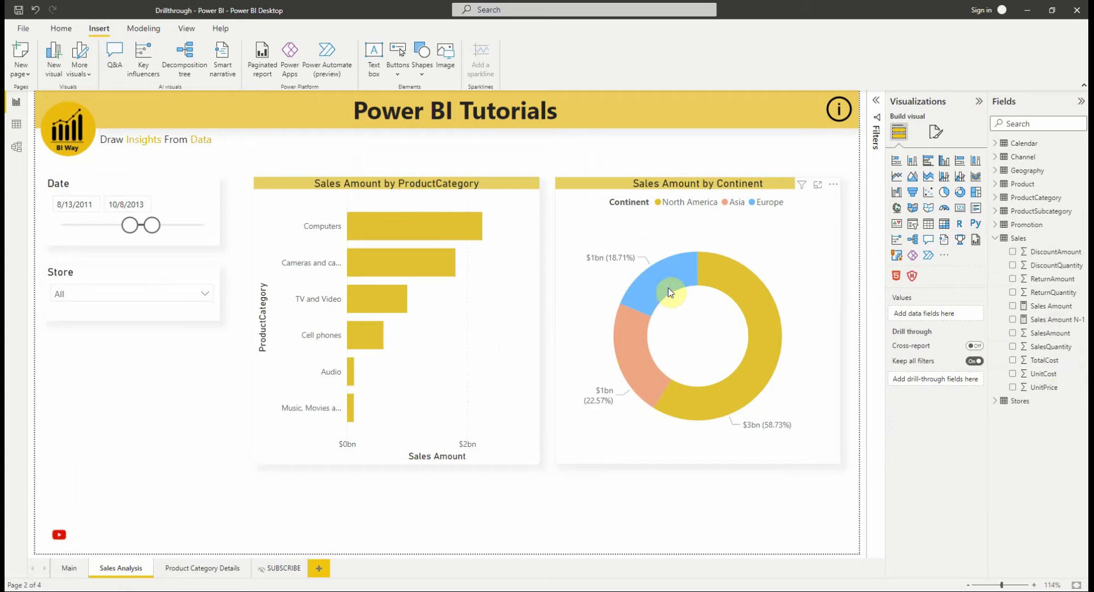
Step: Bring up the Drill through options for the Europe slice of the continent donut
mouse_move(671, 286)
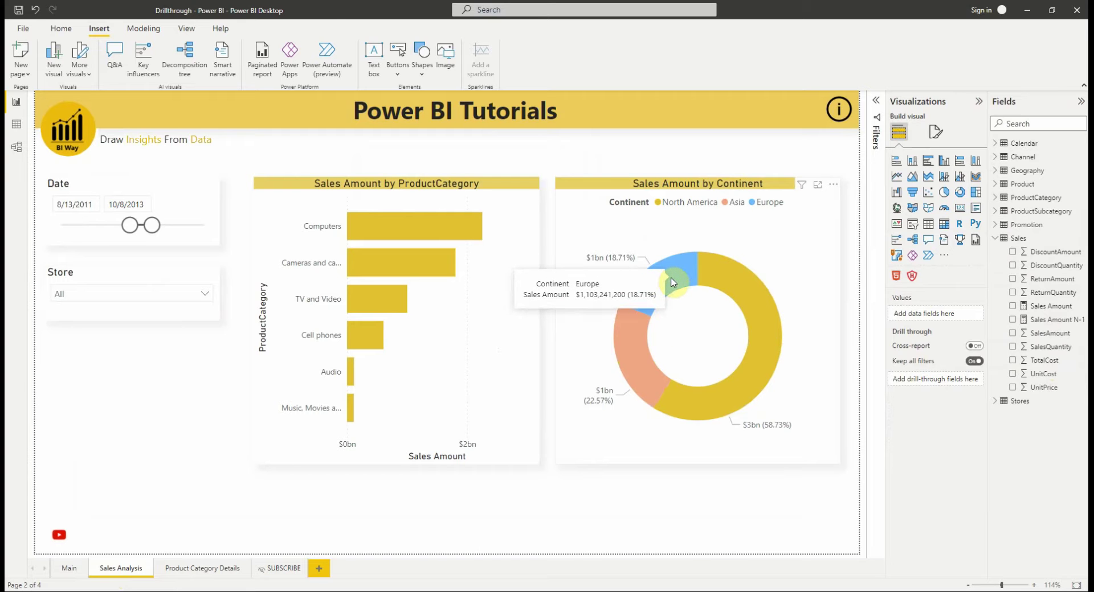
right_click(671, 281)
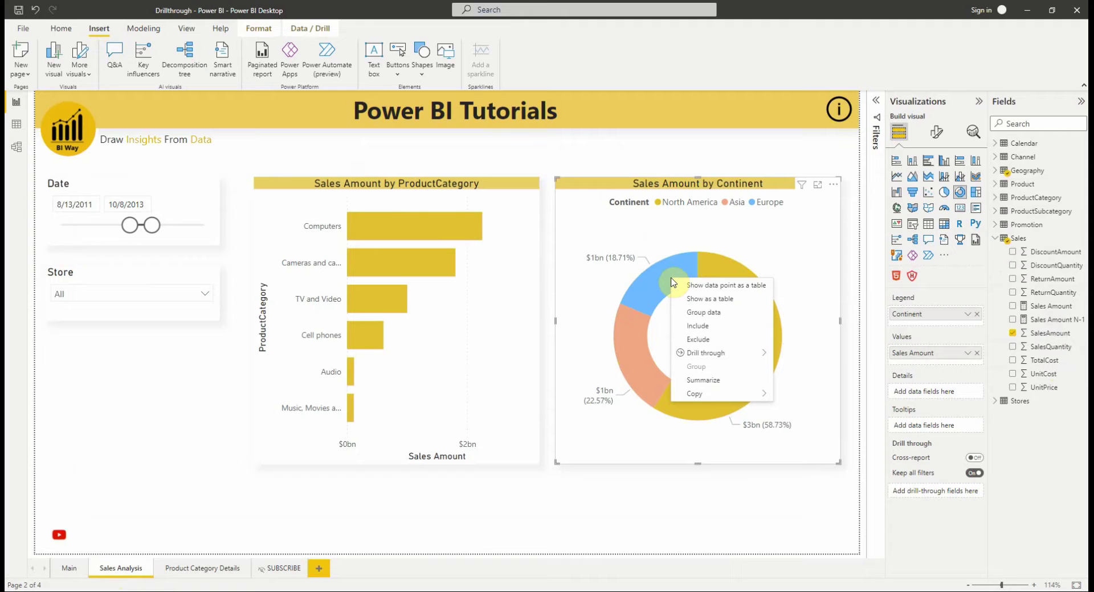
mouse_move(741, 353)
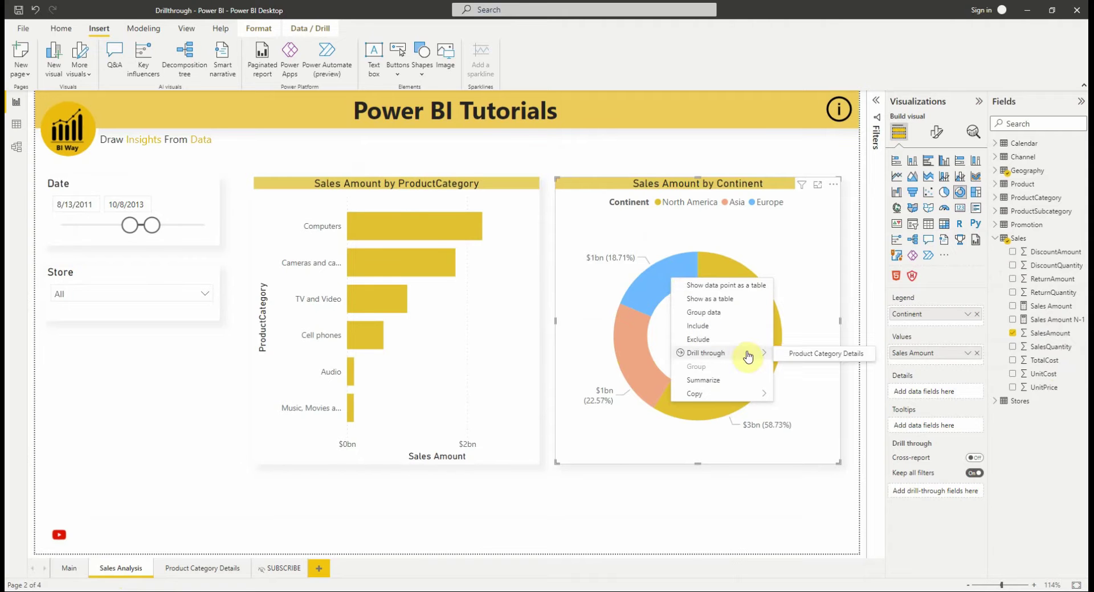
left_click(699, 516)
mouse_move(663, 286)
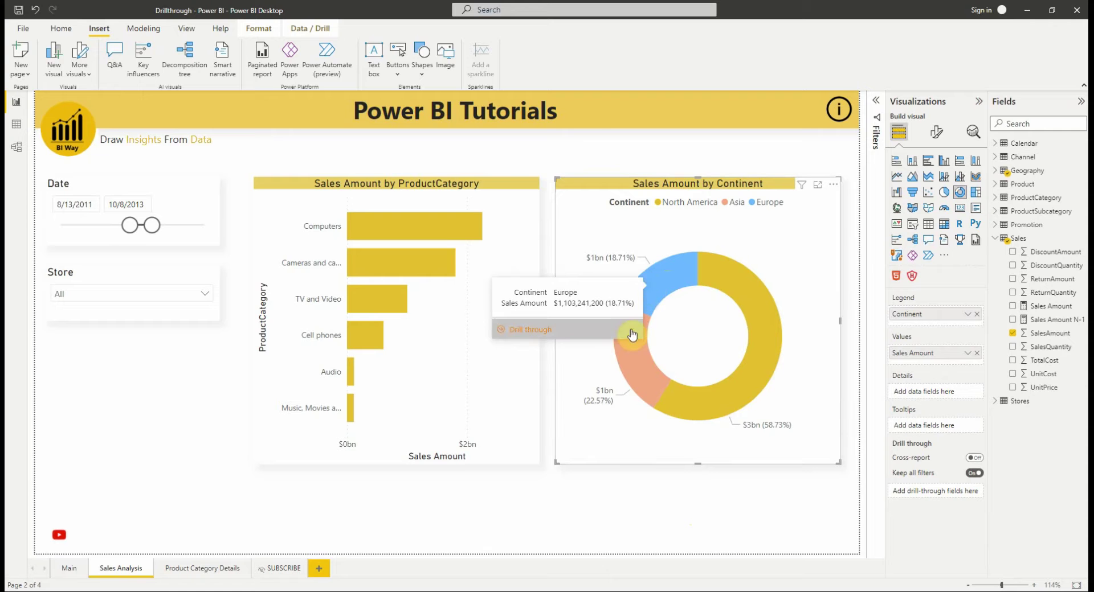
mouse_move(618, 335)
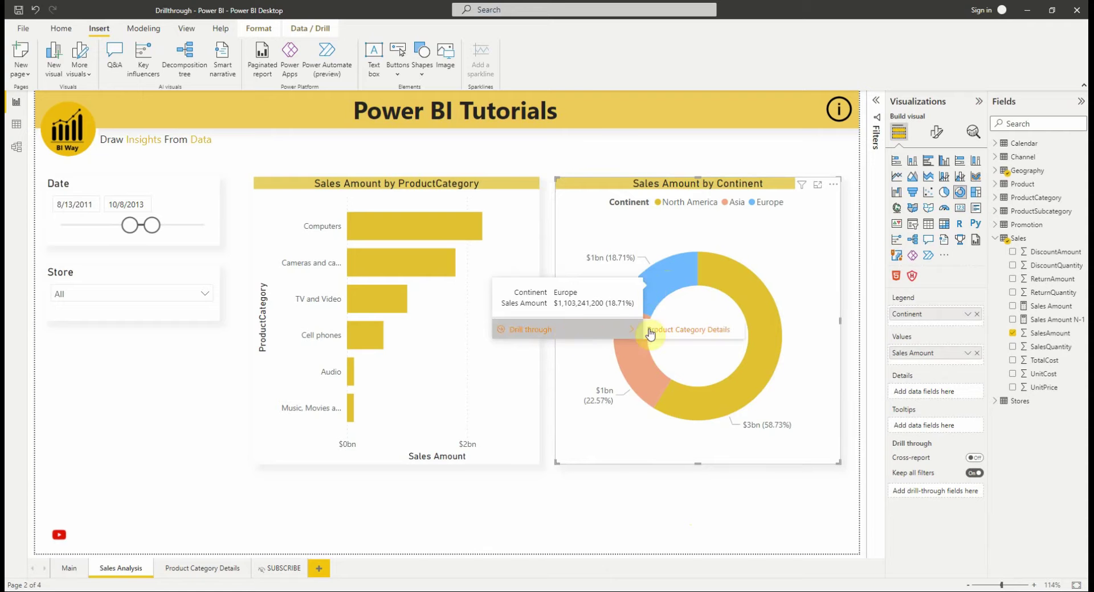
Step: Drill through Europe to Product Category Details ($1.1bn sales, 4,943K quantity) and collapse the Sales fields
left_click(688, 338)
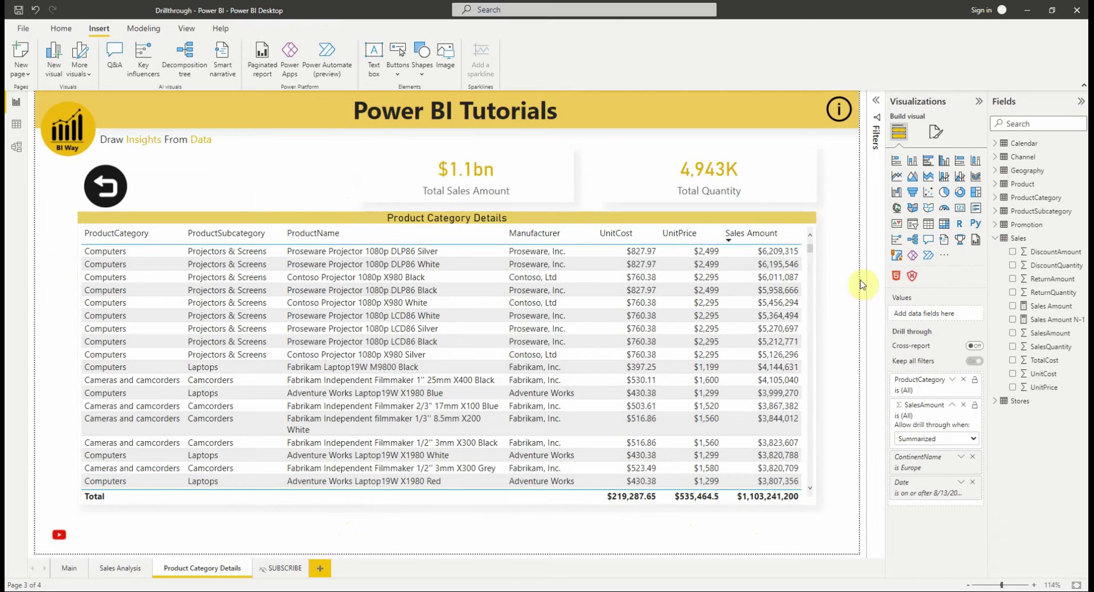
left_click(995, 239)
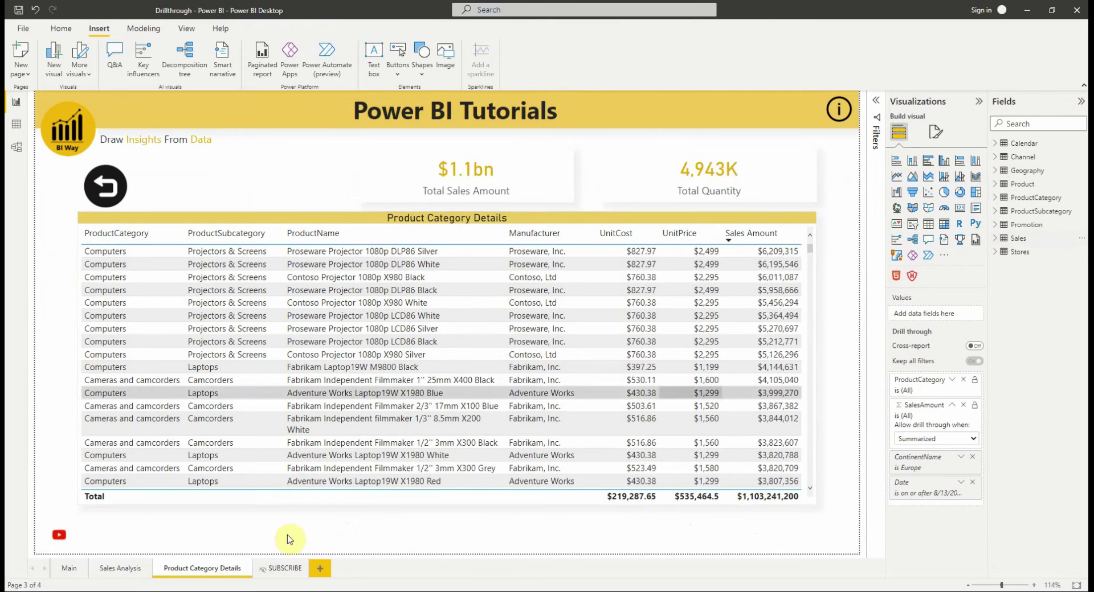
Step: Return briefly to Sales Analysis, then switch to the SUBSCRIBE thank-you page
left_click(129, 570)
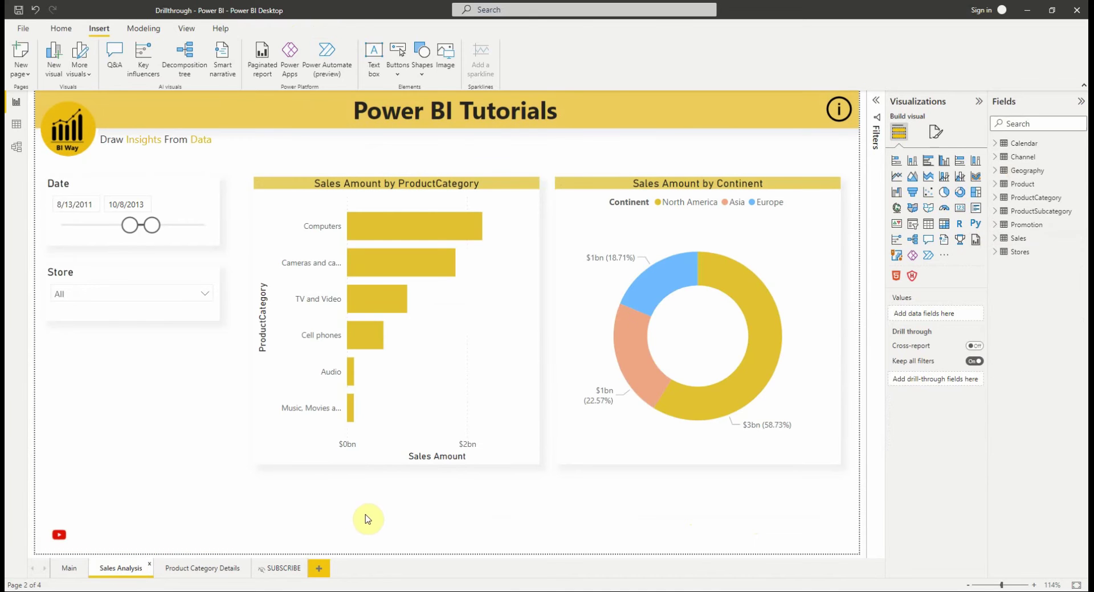
left_click(283, 568)
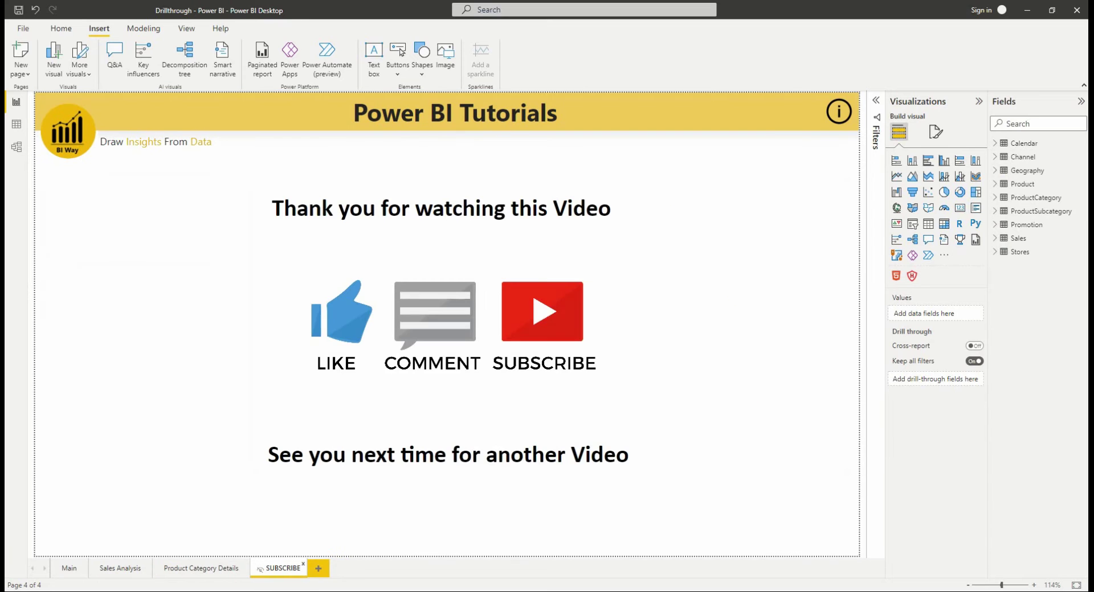